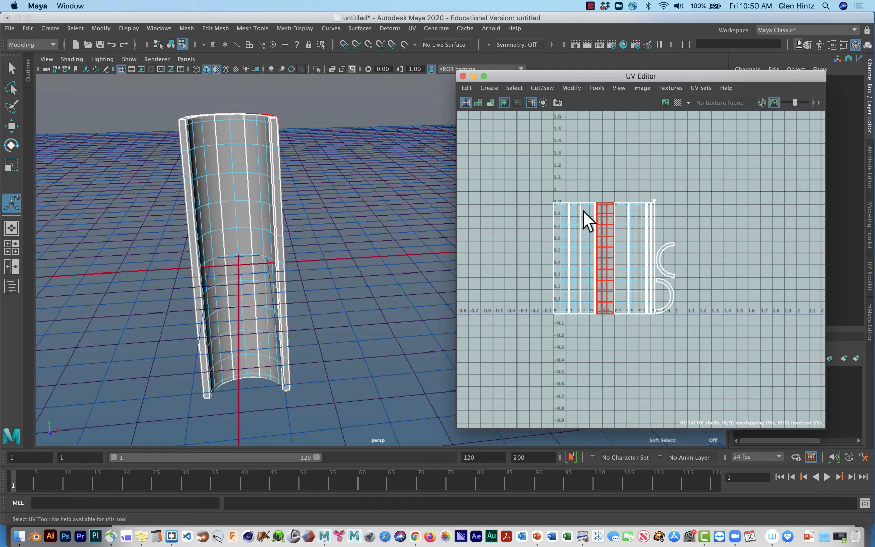
In UV Shell mode, select the three wide shells of the cylinder's inner wall at the start of the UV layout.
right_click_drag(584, 211, 815, 197, "alt")
right_click_drag(793, 243, 832, 248, "alt")
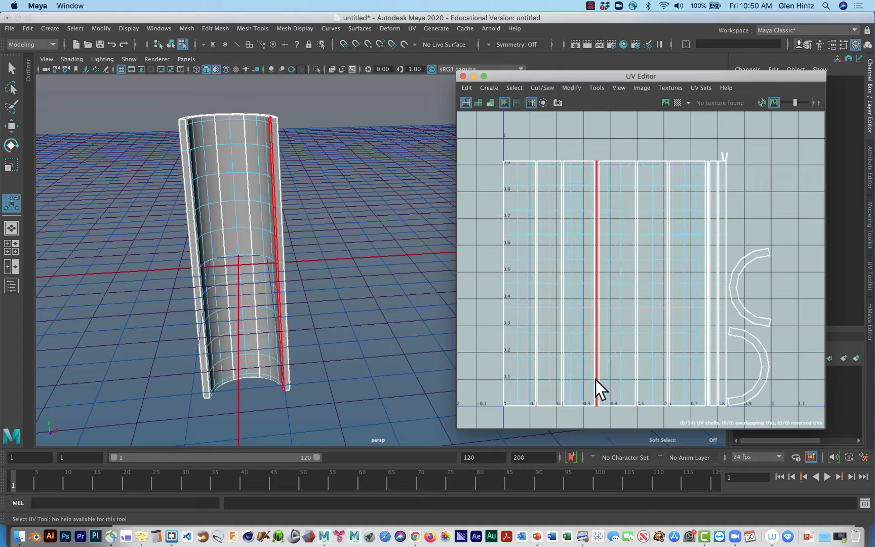
right_click(521, 338)
right_click_drag(522, 338, 485, 327)
left_click(511, 328)
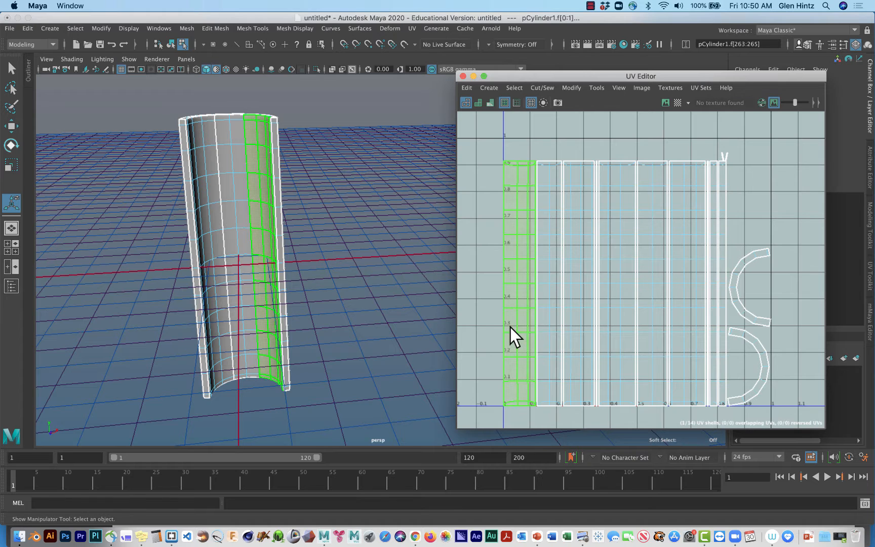
left_click(547, 331, "shift")
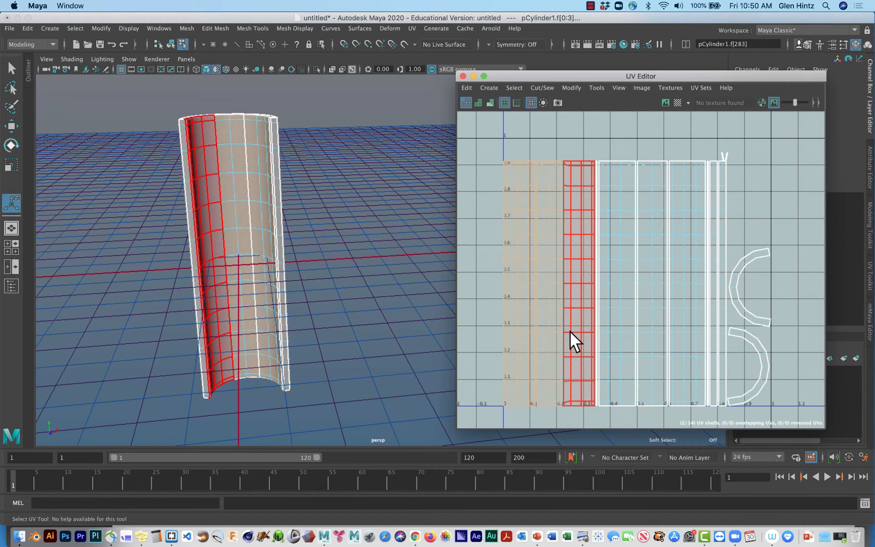
left_click(572, 332, "shift")
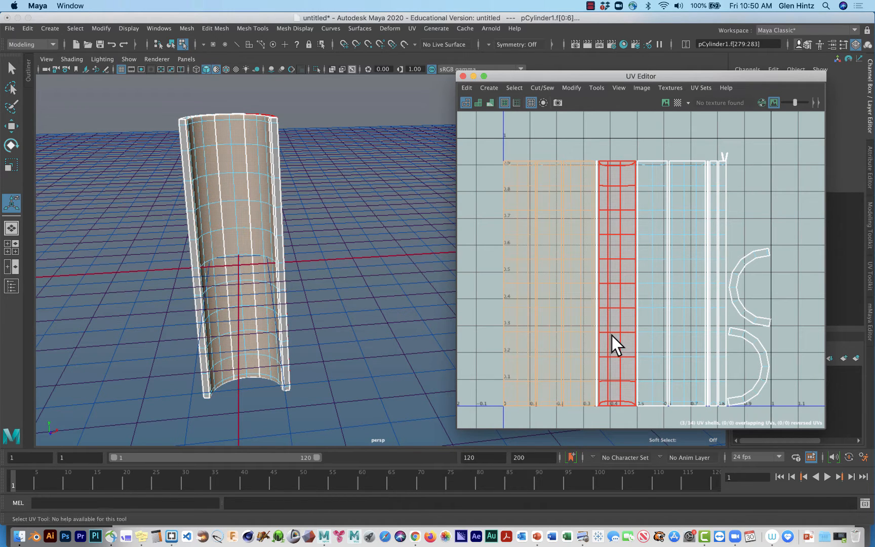
left_click(611, 336, "shift")
left_click(613, 340, "shift")
Add the three narrow strip shells beside the arcs and the two tiny shells above them to the selection.
left_click(724, 224, "shift")
left_click(711, 224, "shift")
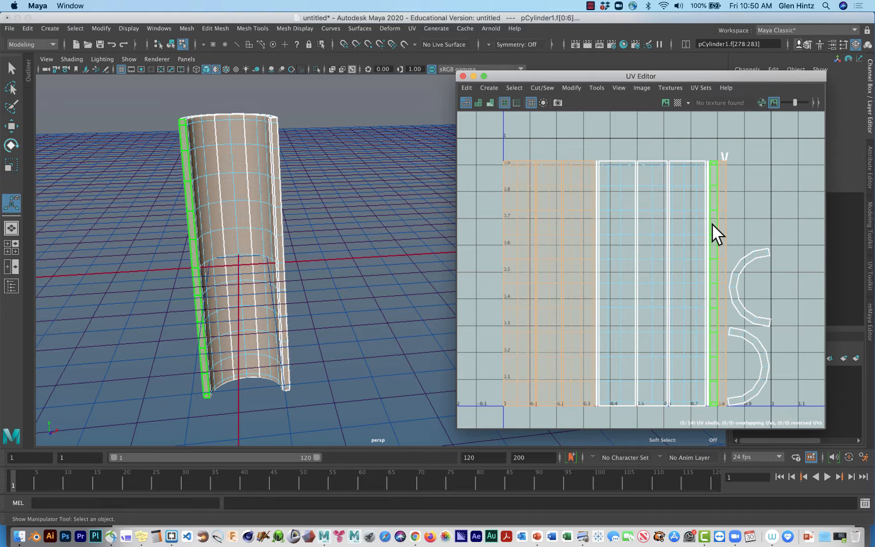
left_click(710, 225, "shift")
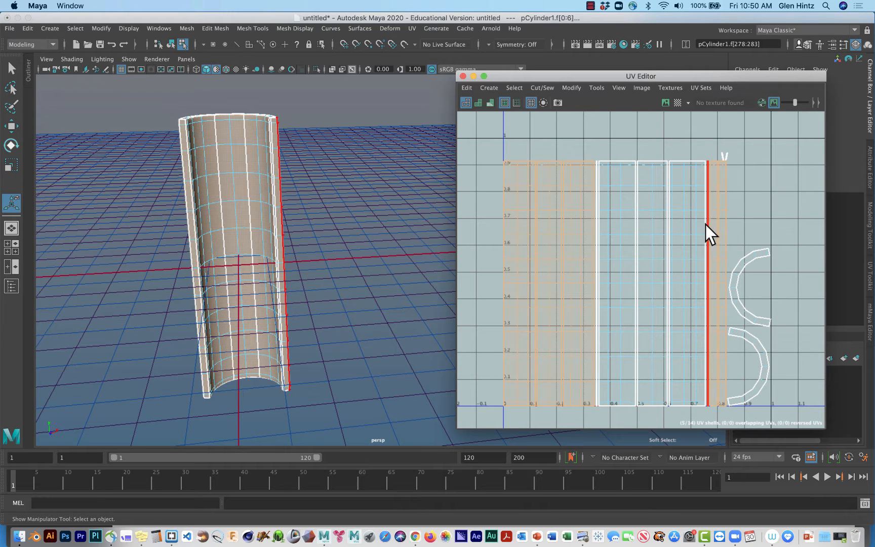
left_click(706, 225, "shift")
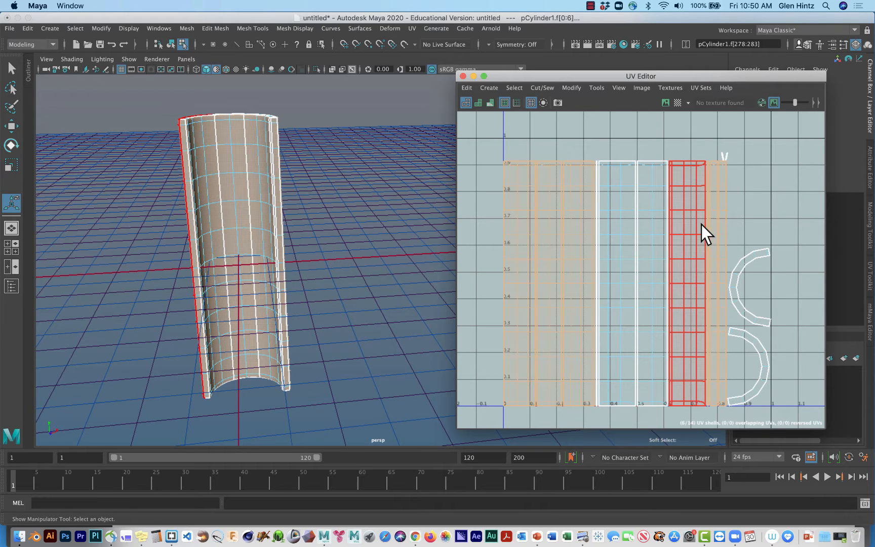
left_click(704, 226, "shift")
left_click(721, 277, "shift")
left_click(721, 278, "shift")
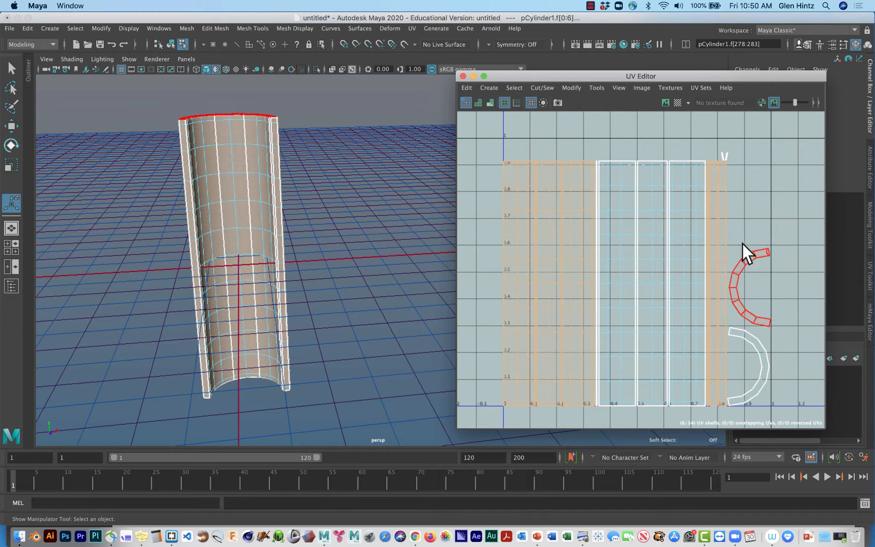
left_click(726, 157, "shift")
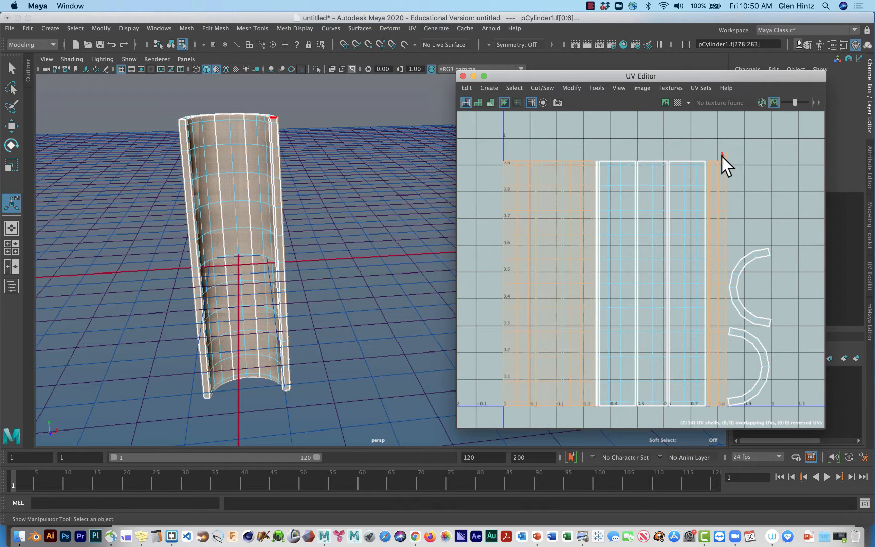
left_click(722, 155, "shift")
Move the selected shells straight up out of the 0–1 UV tile, to start at about 1.2 in V.
key("w")
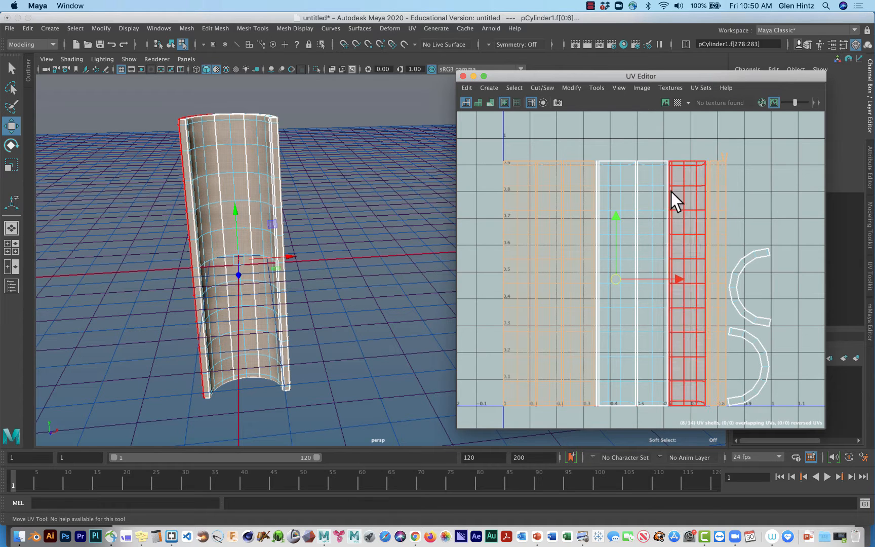
left_click_drag(614, 215, 627, 120)
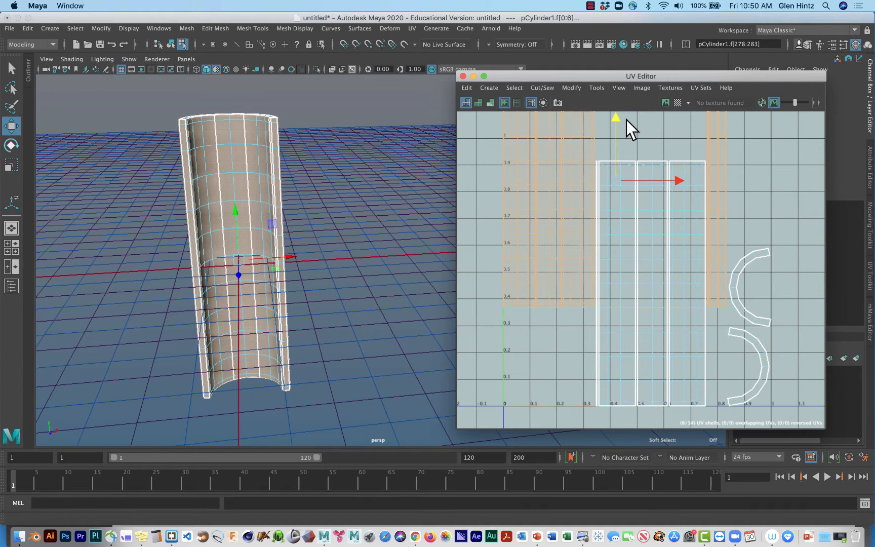
right_click_drag(648, 247, 593, 223, "alt")
left_click_drag(633, 158, 638, 72)
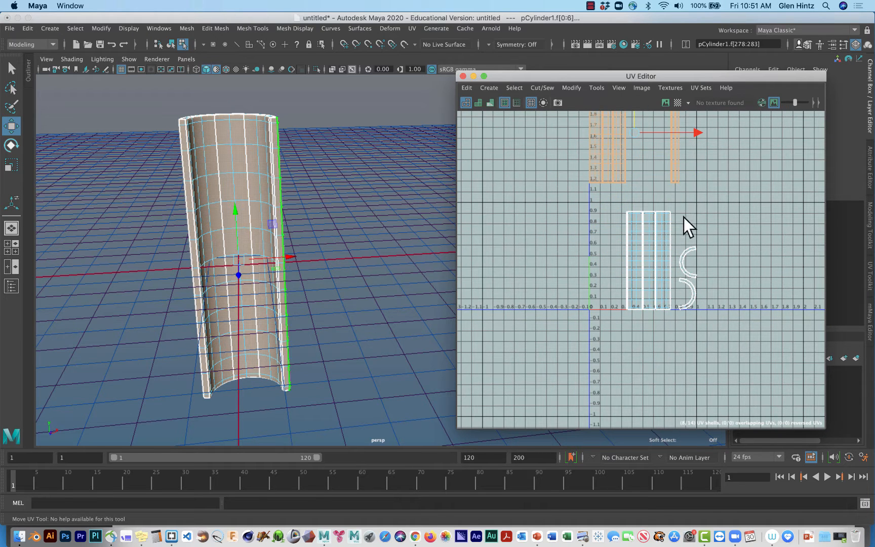
middle_click_drag(685, 219, 668, 301, "alt")
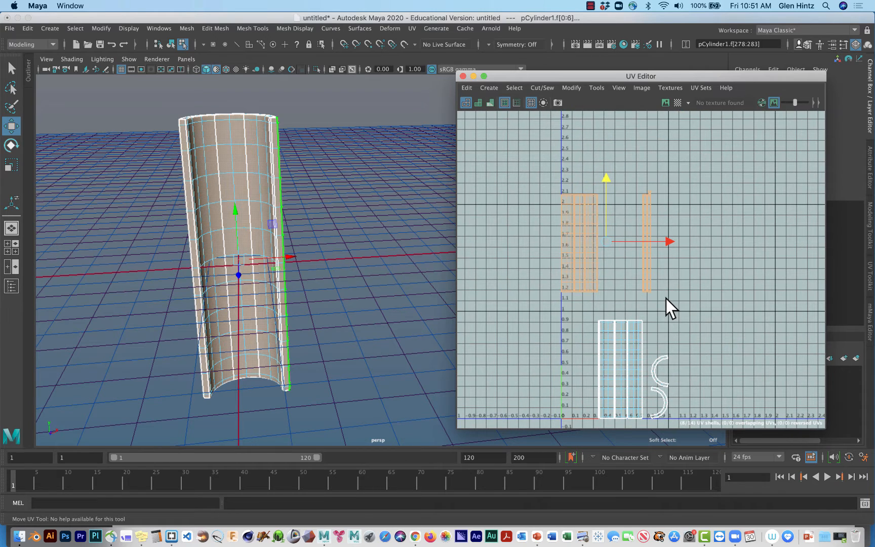
right_click_drag(666, 301, 820, 357, "alt")
middle_click_drag(746, 309, 844, 400, "alt")
scroll(734, 378, "up", 2)
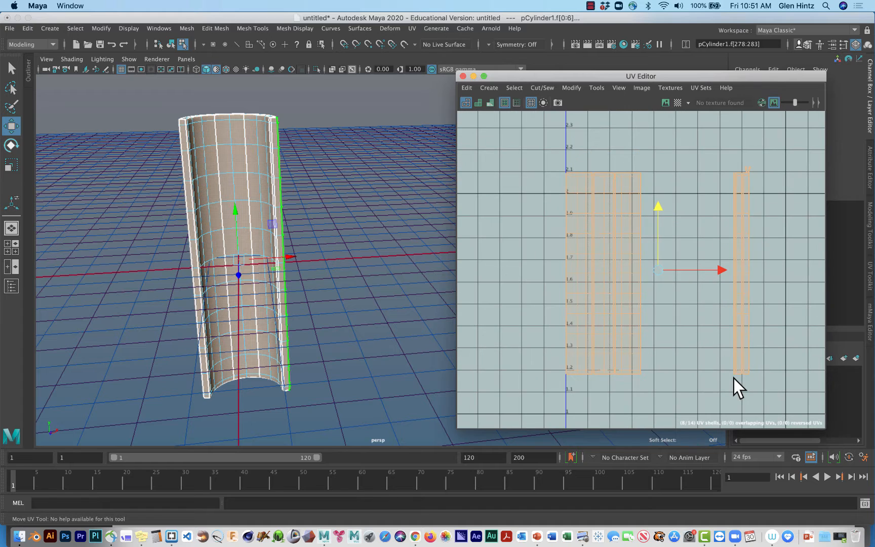
Examine which parts of the cylinder match the edges and shells of the three moved wide strips by selecting them.
right_click_drag(645, 306, 639, 278)
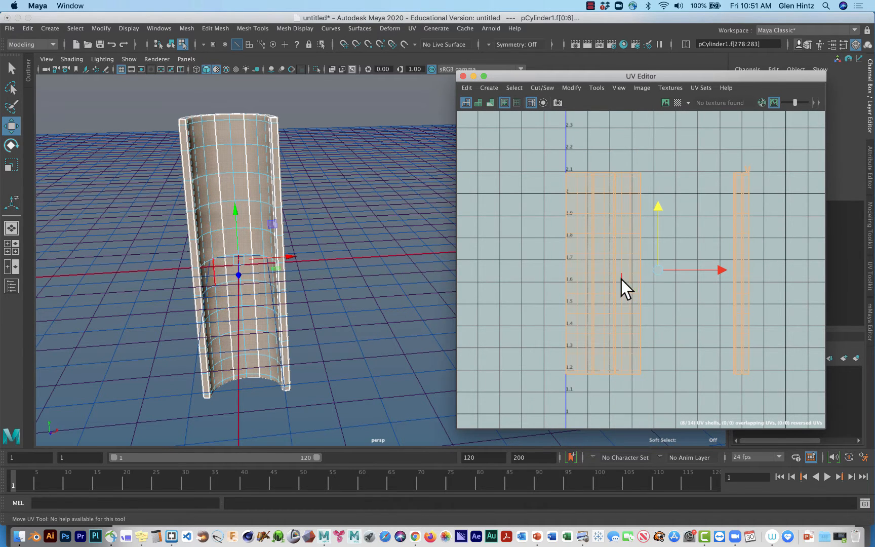
left_click(584, 305)
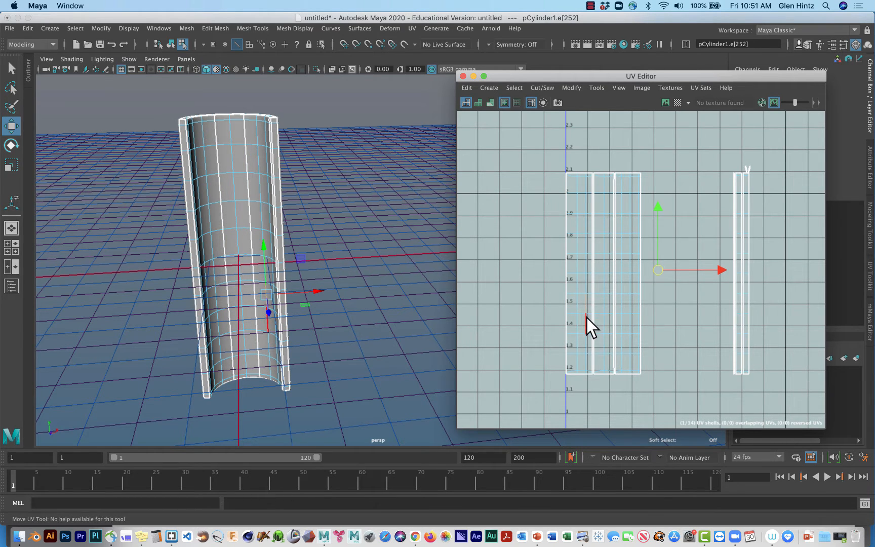
left_click(587, 317)
right_click_drag(587, 343, 590, 317)
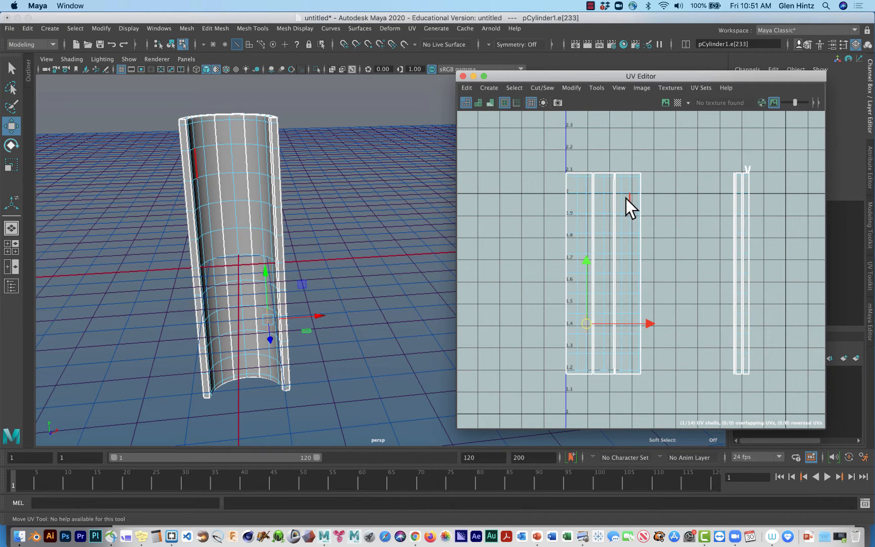
right_click_drag(626, 199, 622, 192)
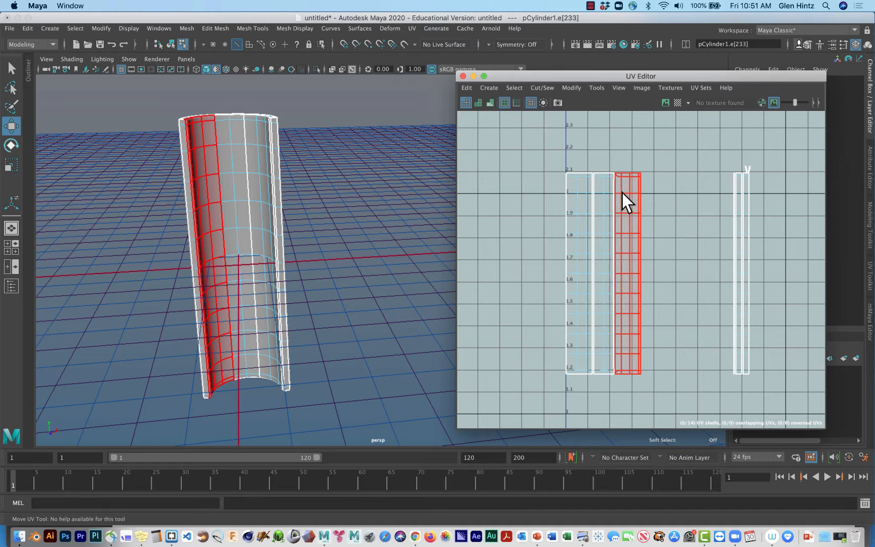
left_click(626, 194)
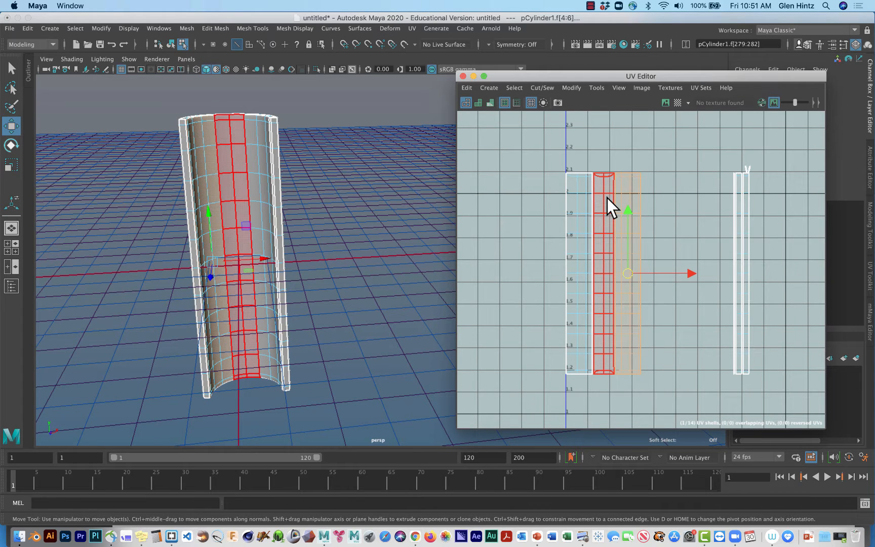
left_click(607, 198, "shift")
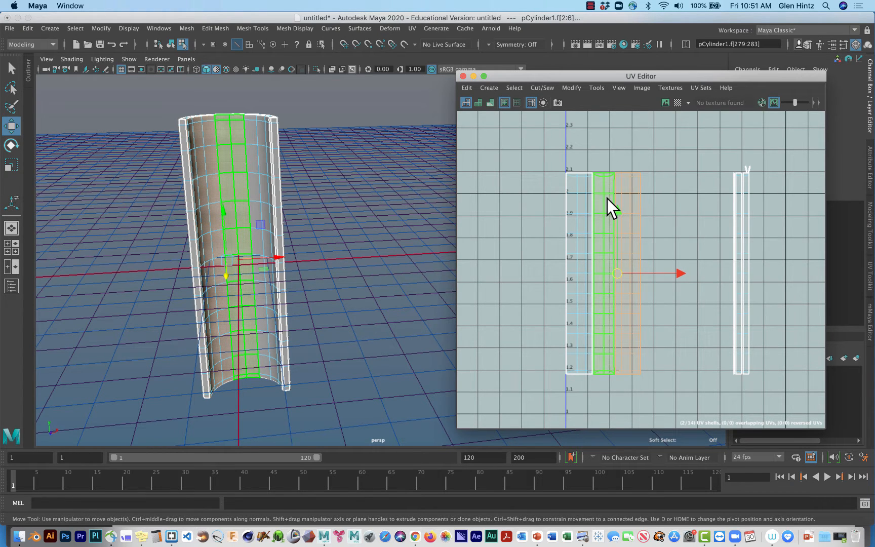
right_click_drag(621, 201, 626, 175)
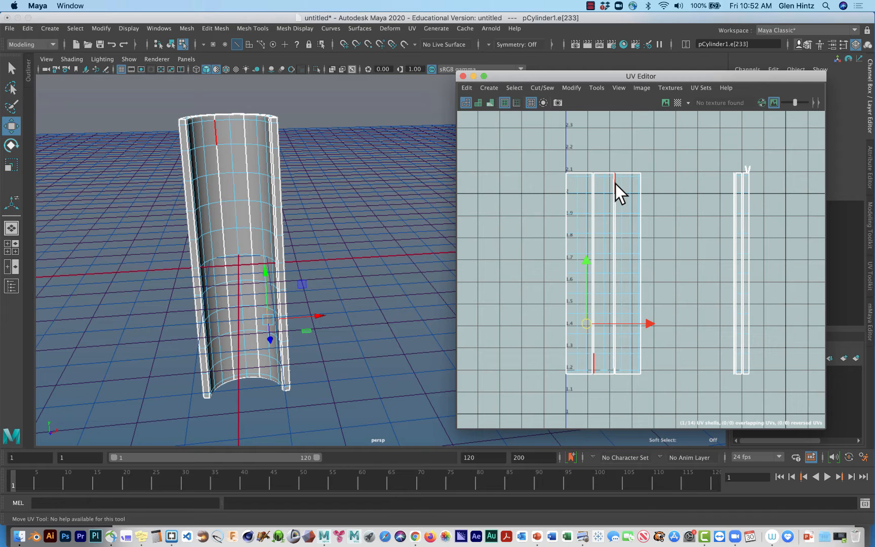
Flip the middle wide UV shell vertically and then horizontally about its pivot, with Cut UV Perimeter enabled.
right_click(604, 187)
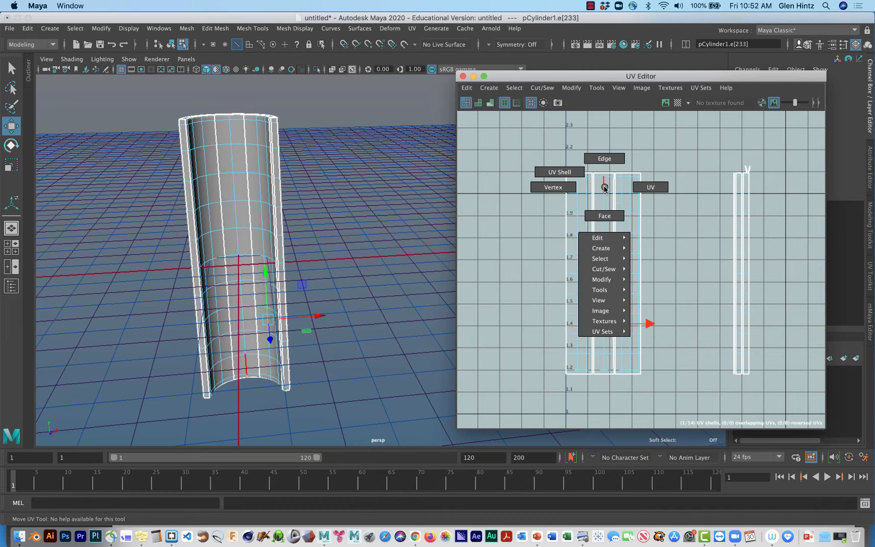
left_click(576, 179)
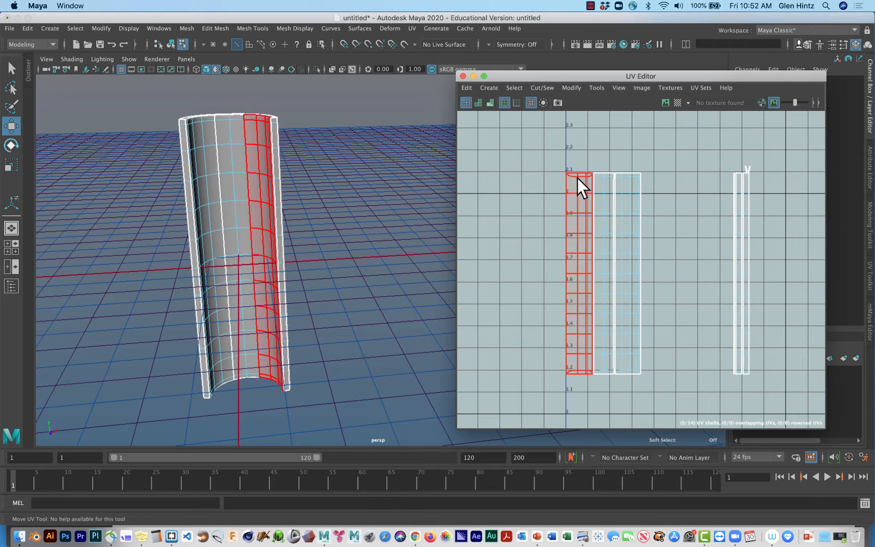
left_click(601, 200)
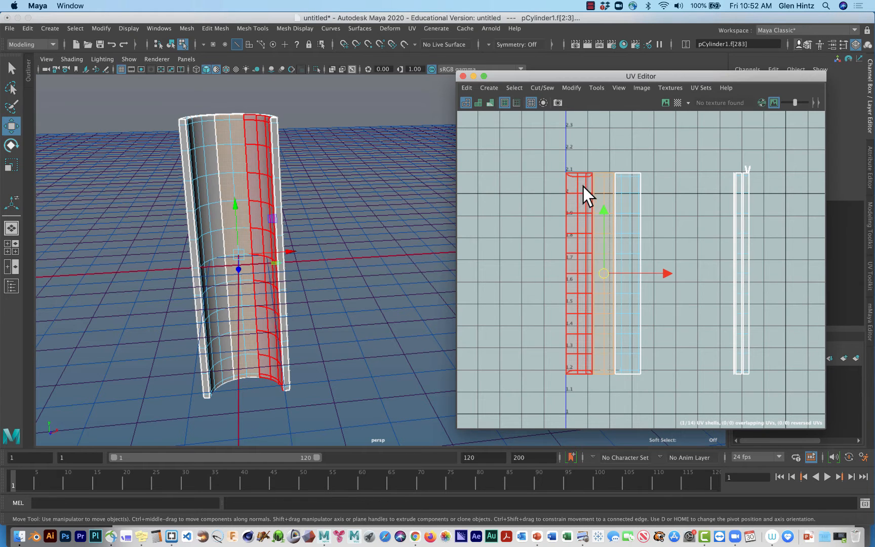
left_click(572, 87)
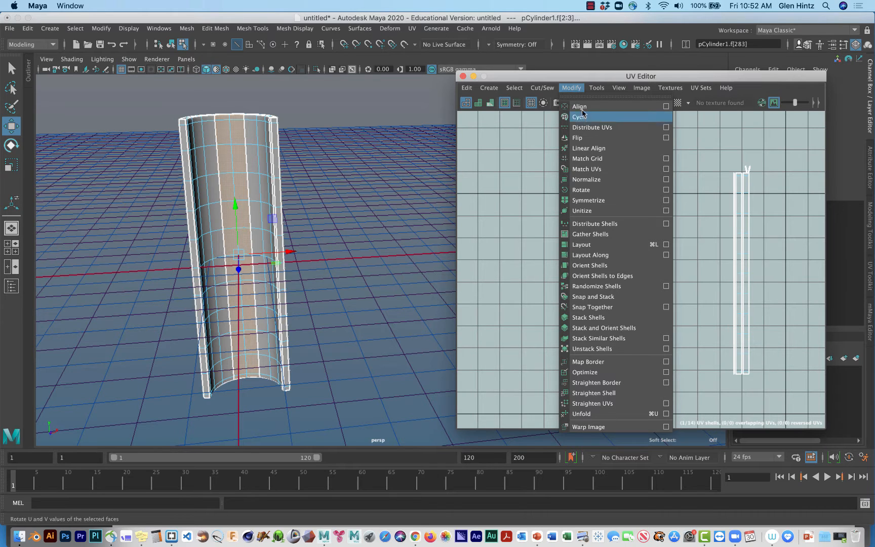
left_click(666, 138)
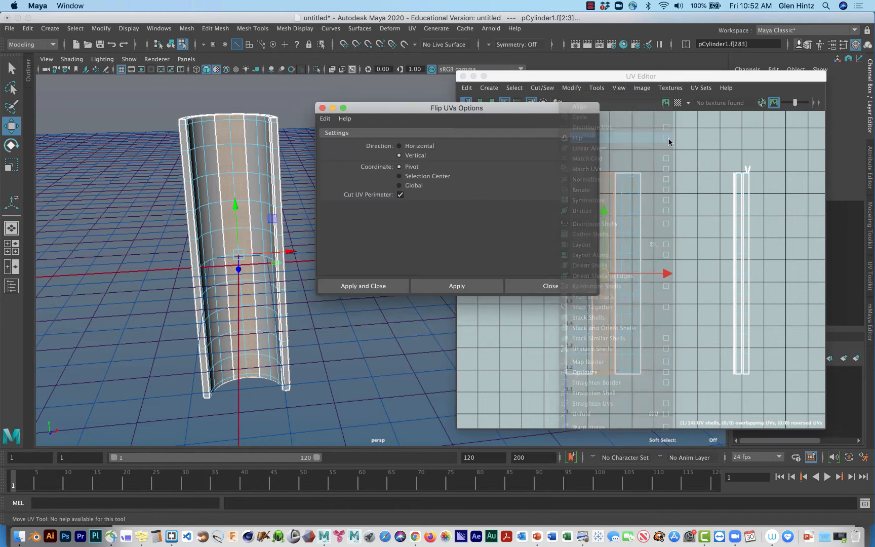
left_click_drag(536, 108, 439, 50)
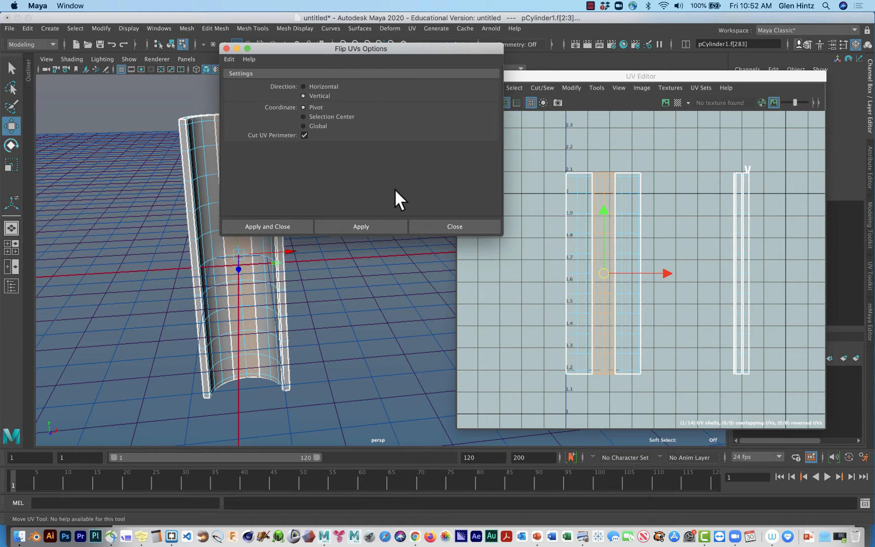
left_click(368, 226)
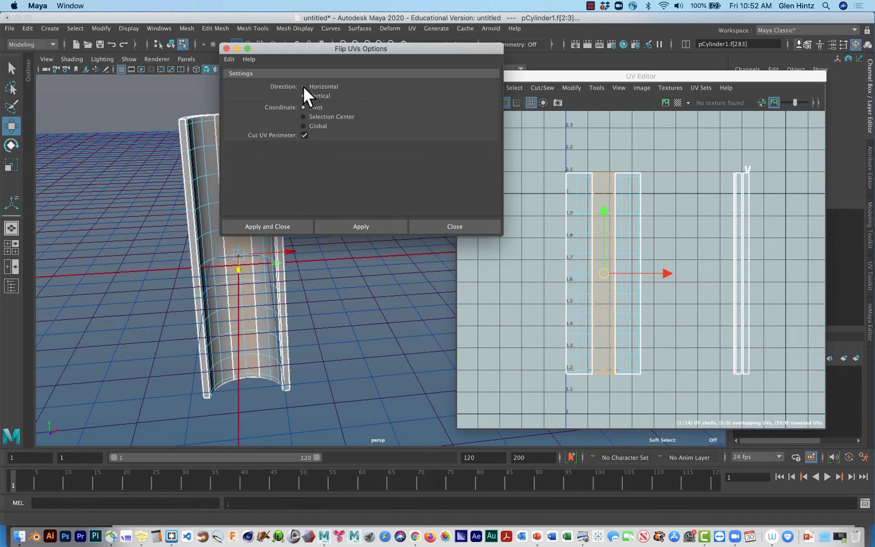
left_click(329, 224)
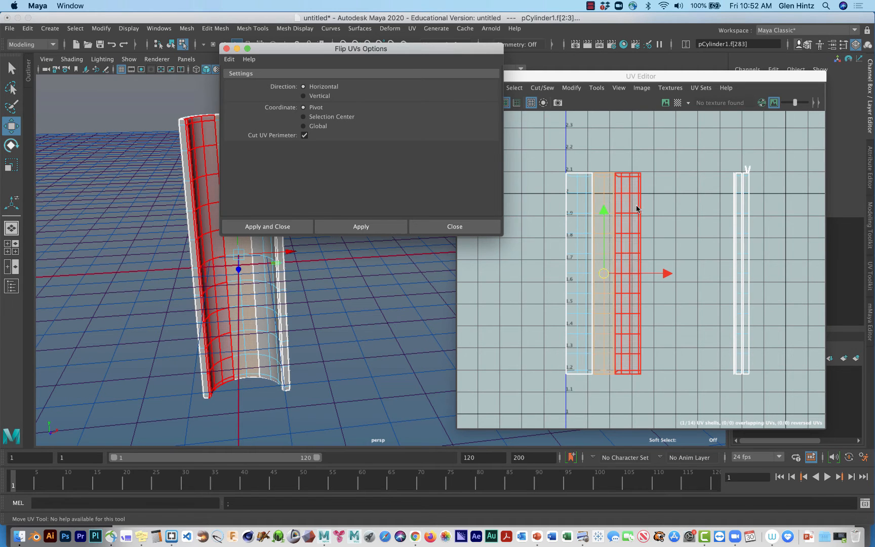
Switch to edge selection and select the upper edges of the seam between the middle wide UV shell and the one right of it.
right_click(621, 202)
left_click(627, 172)
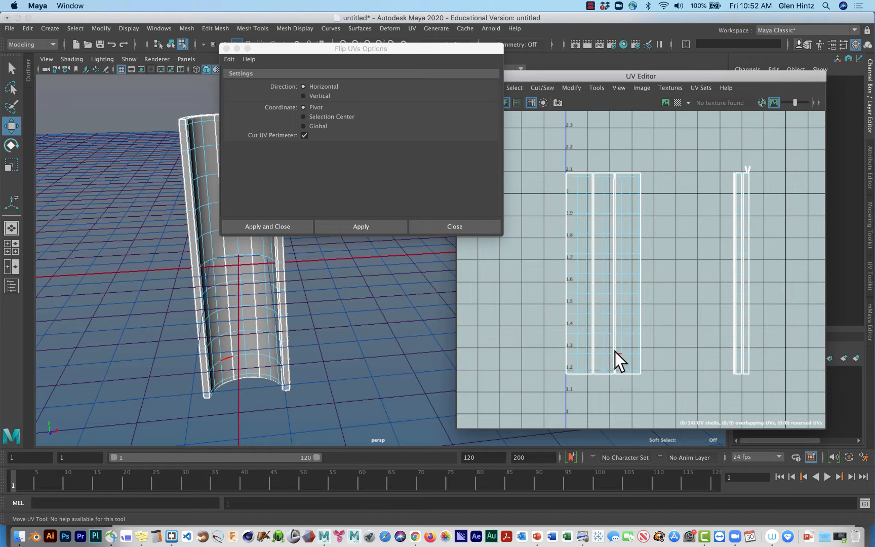
middle_click_drag(618, 343, 617, 296, "alt")
right_click_drag(617, 296, 845, 329, "alt")
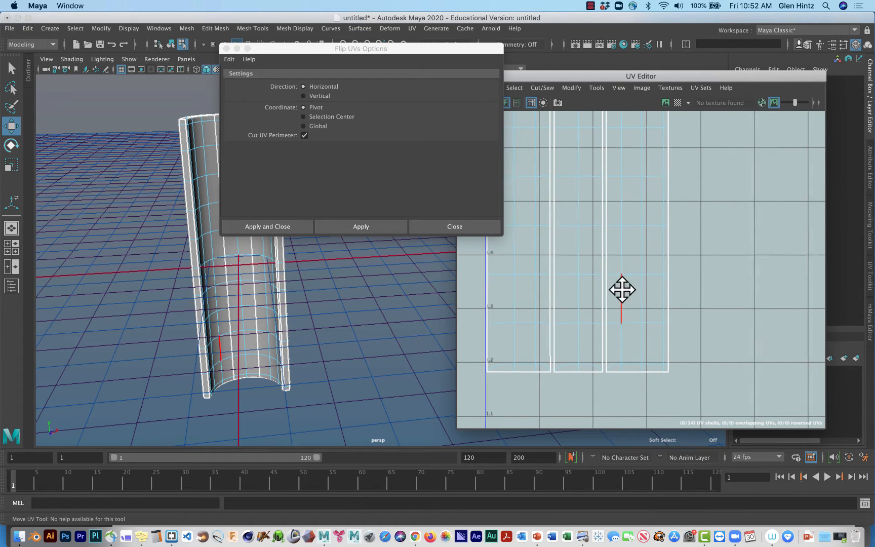
middle_click_drag(620, 289, 629, 404, "alt")
scroll(640, 319, "down", 5)
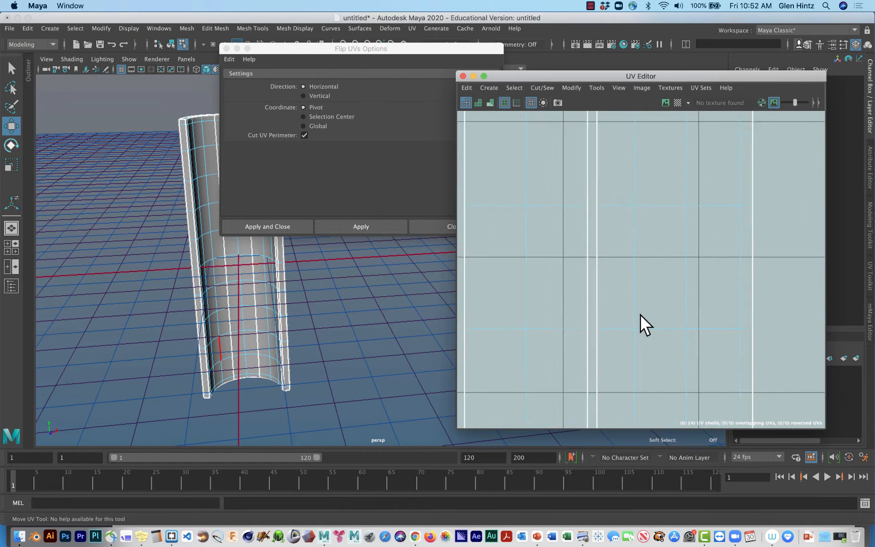
scroll(636, 300, "up", 3)
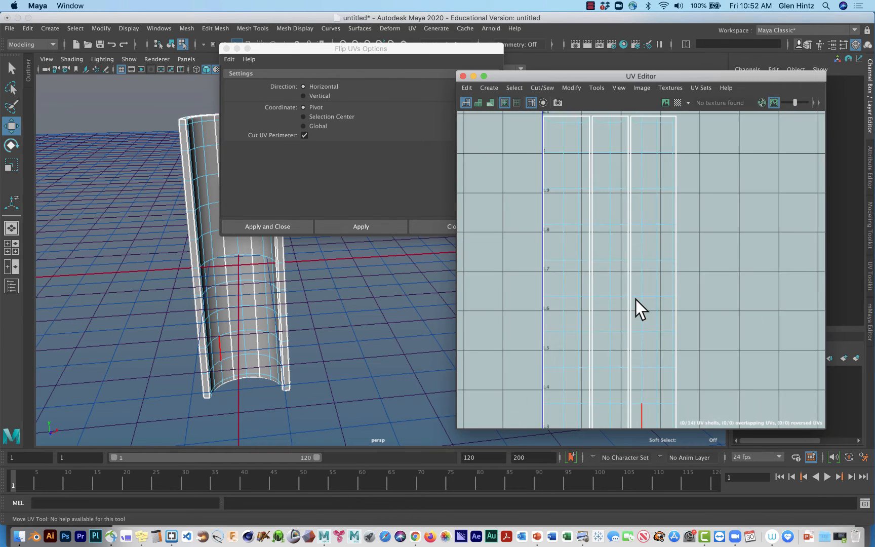
middle_click_drag(639, 297, 634, 357, "alt")
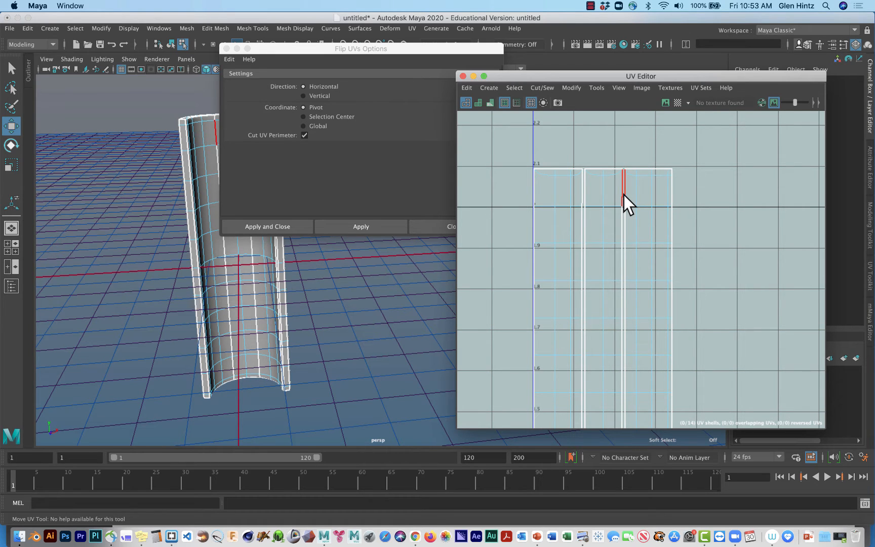
left_click_drag(623, 196, 633, 313)
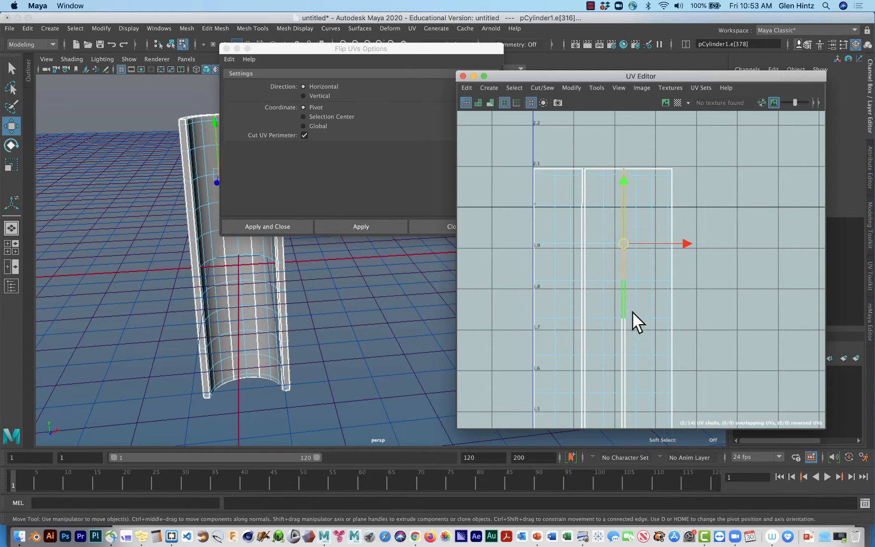
Add the remaining seam edges down to the shells' lower end and join the two shells with Move and Sew.
middle_click_drag(639, 316, 654, 171, "alt")
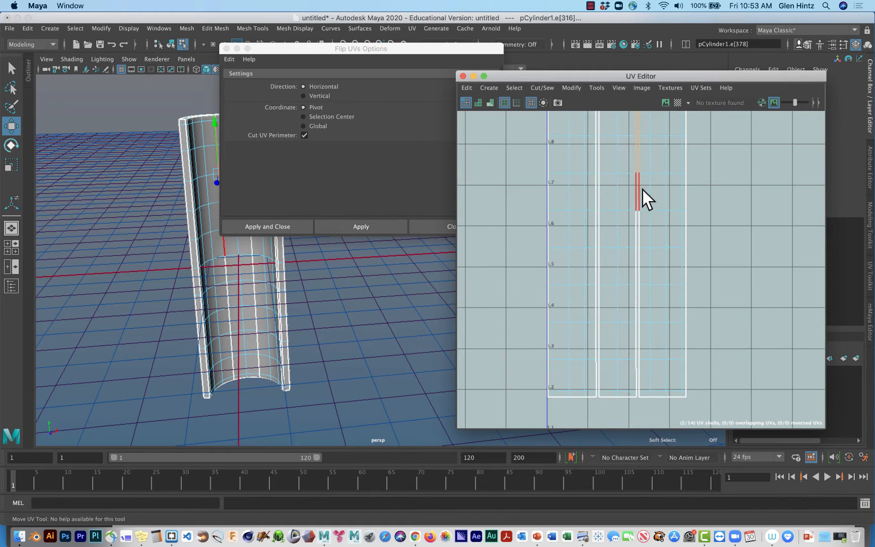
left_click(641, 191)
left_click(640, 233, "shift")
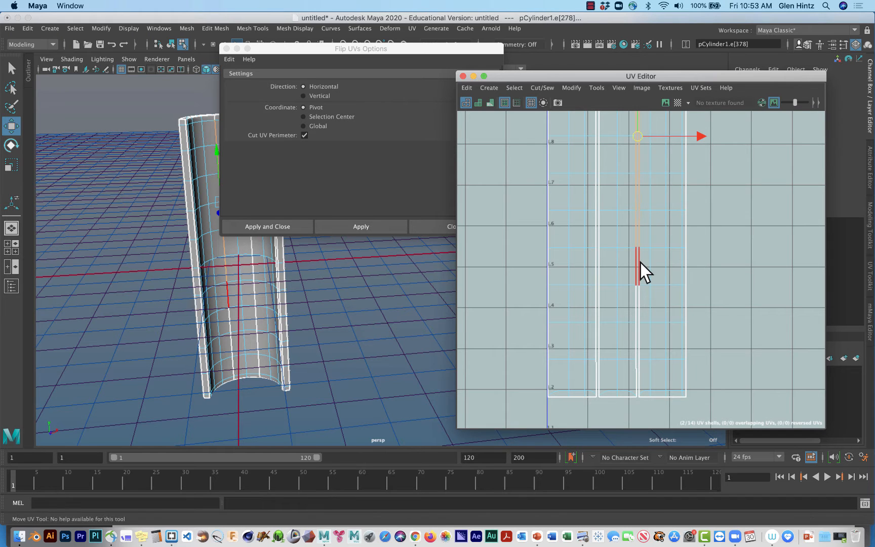
left_click(640, 262, "shift")
left_click(639, 305, "shift")
left_click(637, 344, "shift")
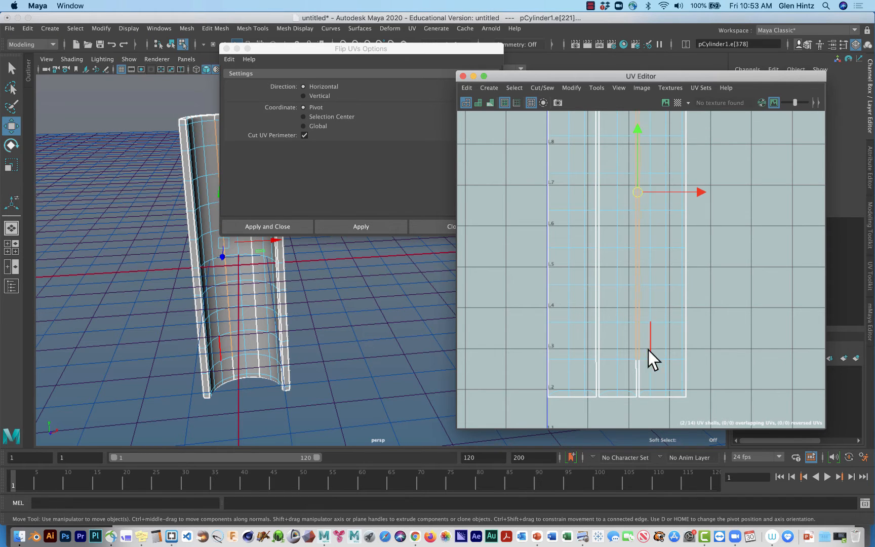
left_click(639, 379, "shift")
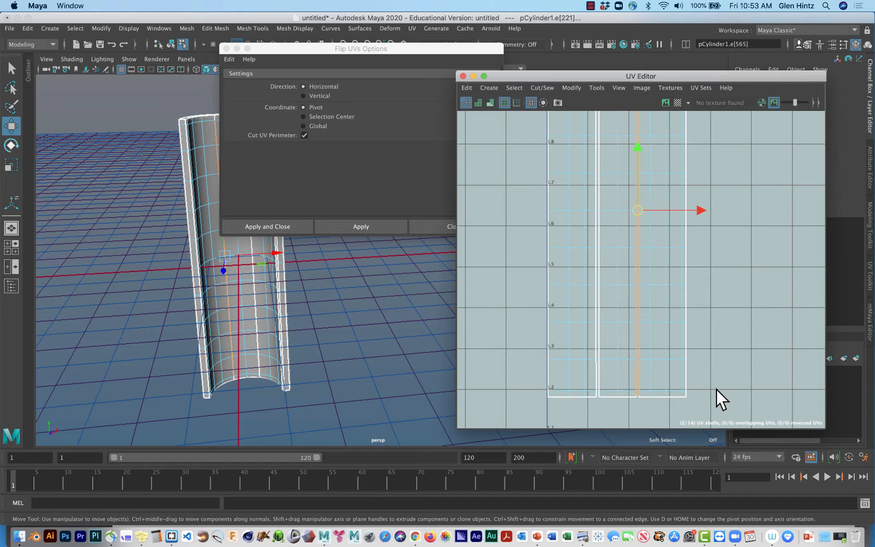
left_click(544, 87)
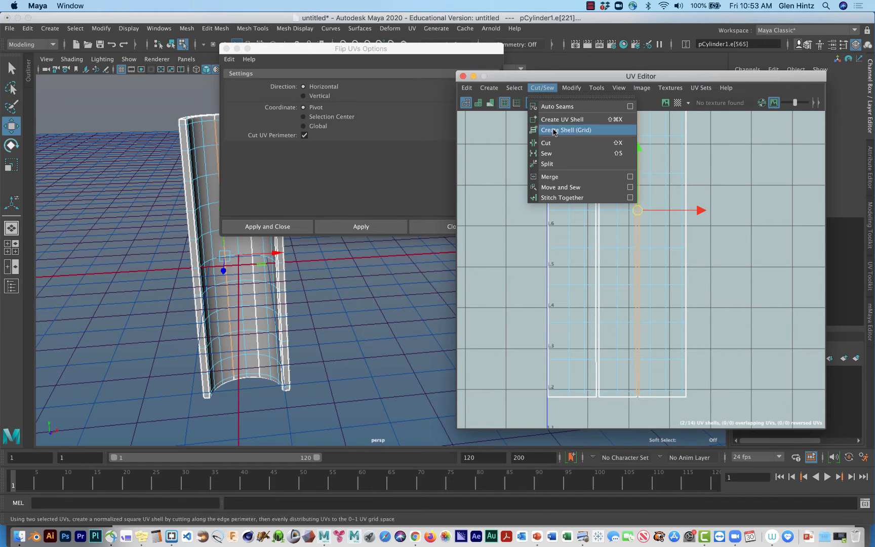
left_click(556, 188)
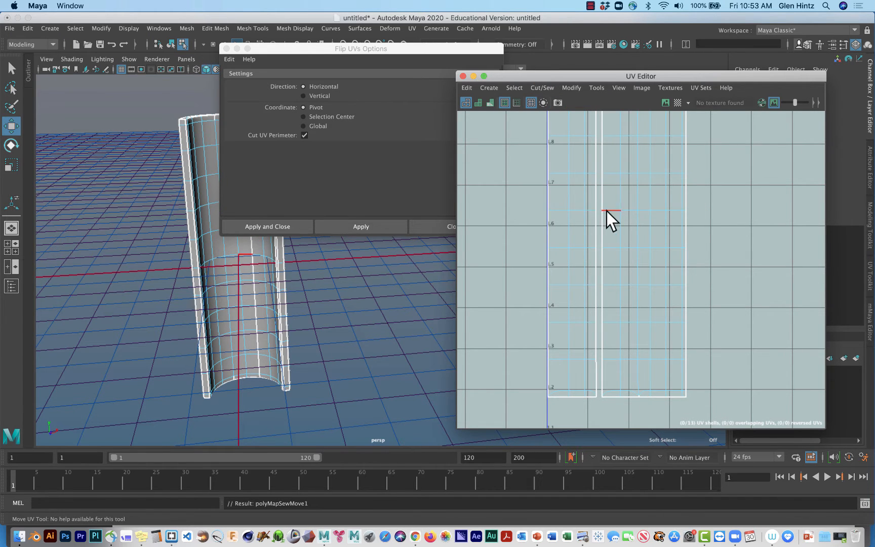
Select the joined UV shell and move the Flip UVs Options window clear of the model.
right_click(631, 217)
right_click_drag(633, 212, 600, 202)
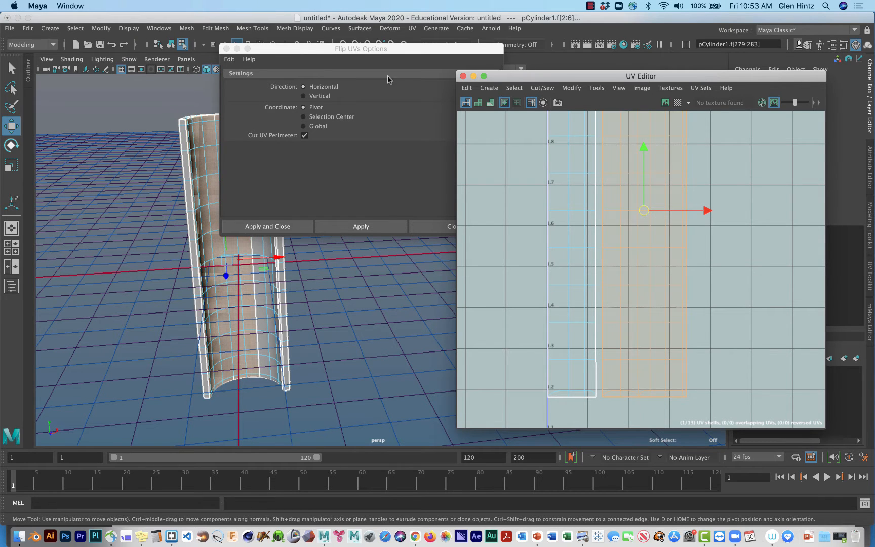
left_click_drag(287, 50, 178, 412)
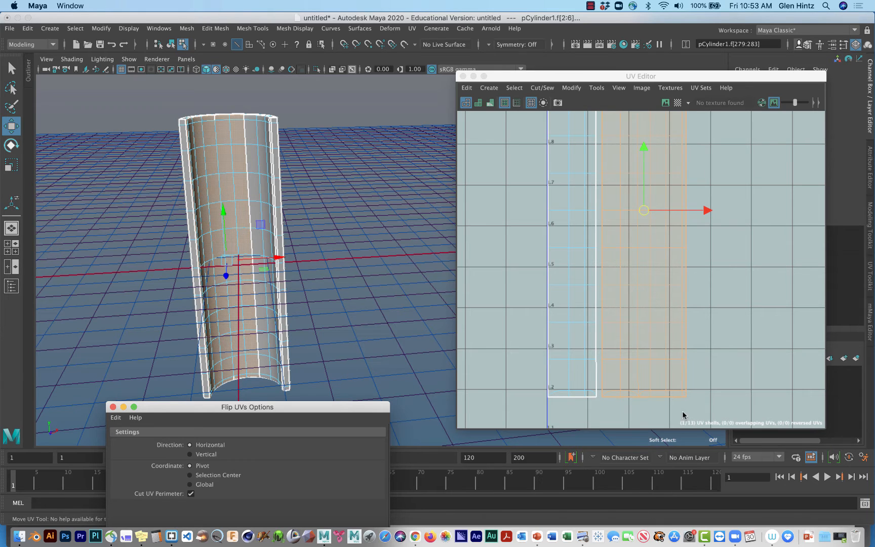
Select the lower edges of the seam between the leftmost wide UV shell and the joined shell.
left_click(596, 388)
right_click_drag(585, 398, 585, 365)
left_click(596, 390)
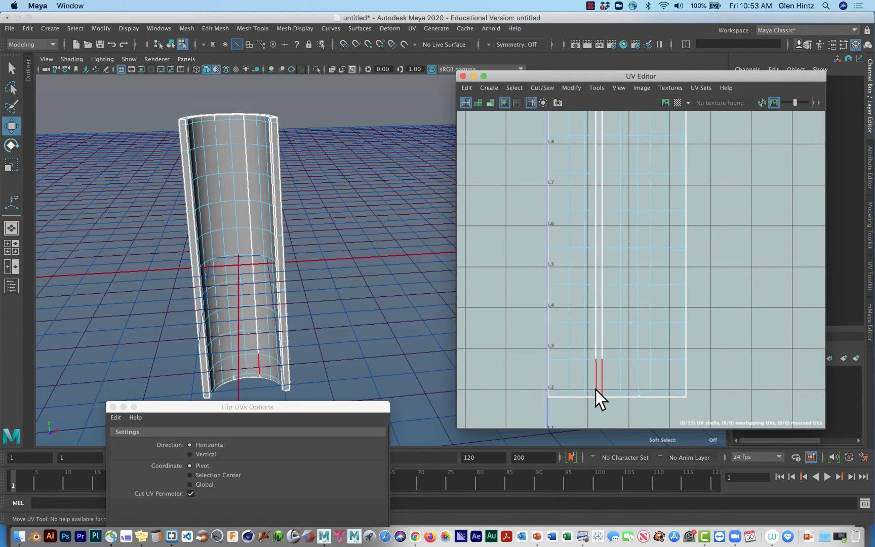
key("w")
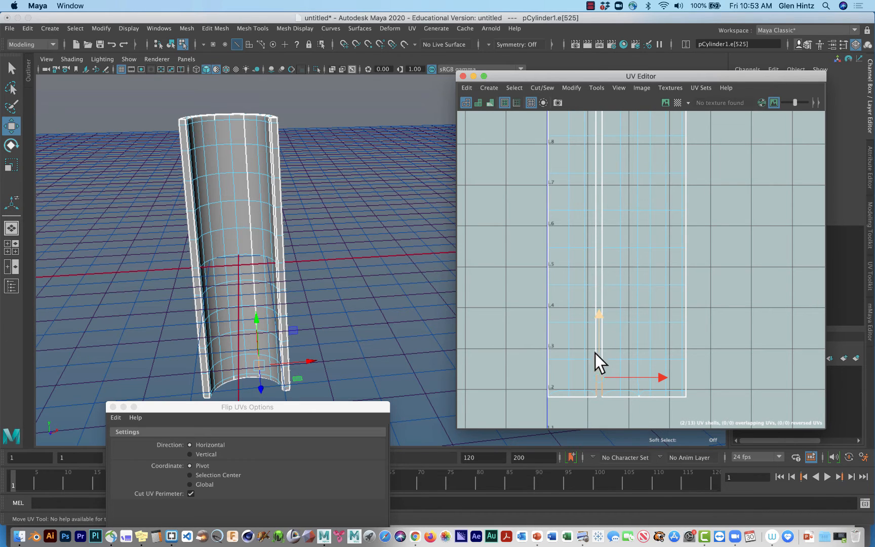
key("q")
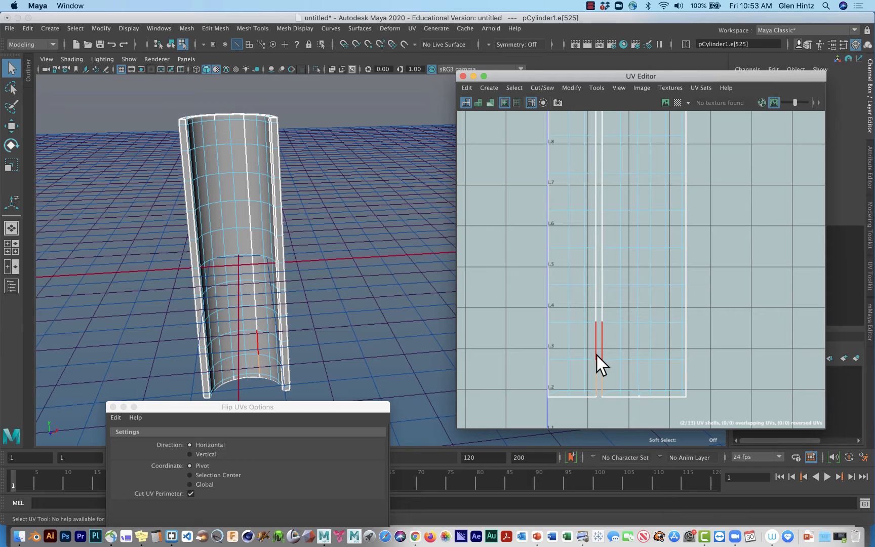
left_click(615, 296)
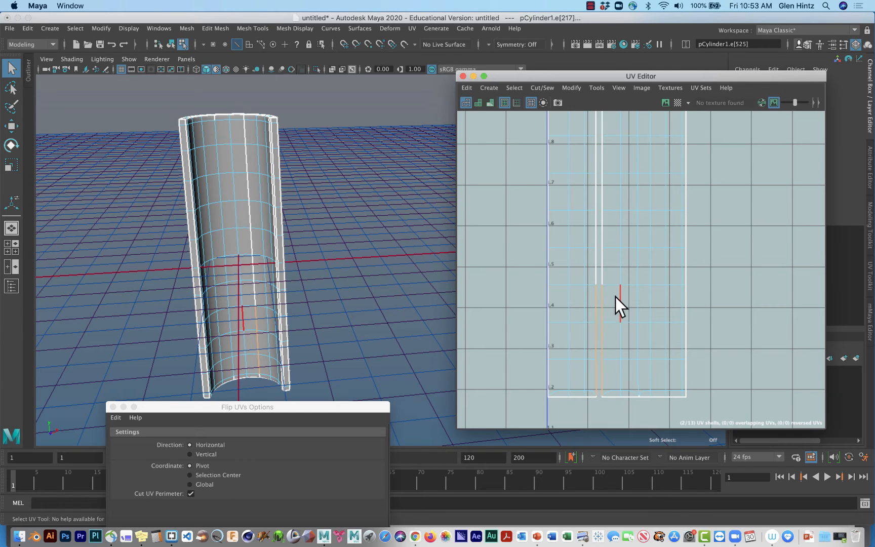
Add the rest of this seam's edges up to the shells' upper end and join the shells with Move and Sew.
middle_click_drag(619, 288, 610, 396, "alt")
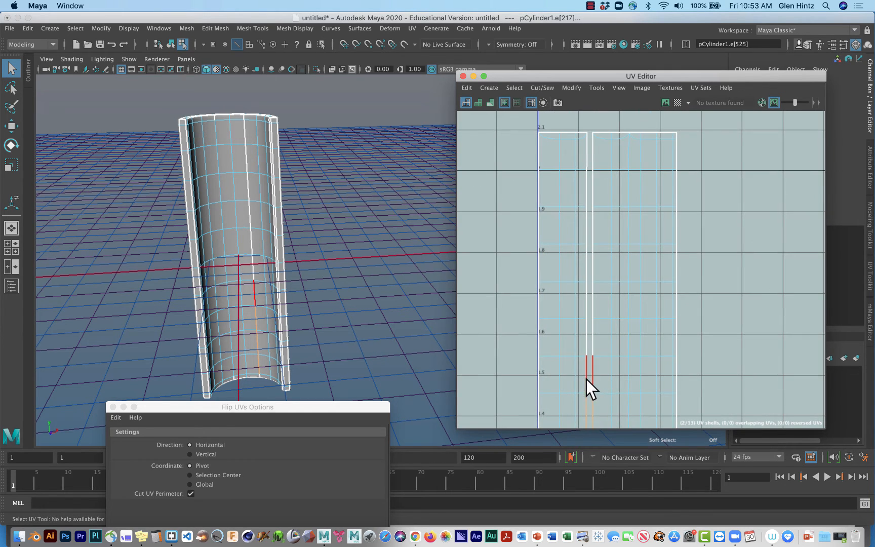
left_click(586, 309, "shift")
left_click(584, 263, "shift")
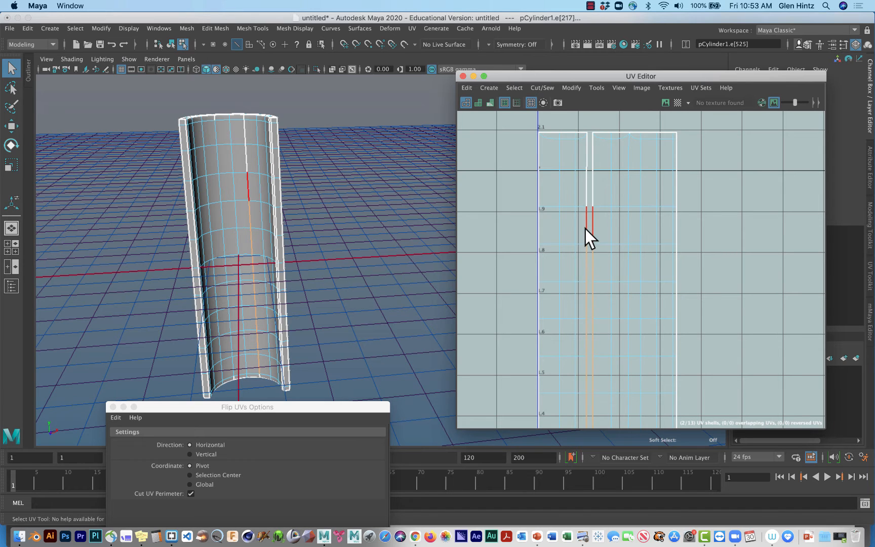
left_click(585, 190, "shift")
left_click(585, 158, "shift")
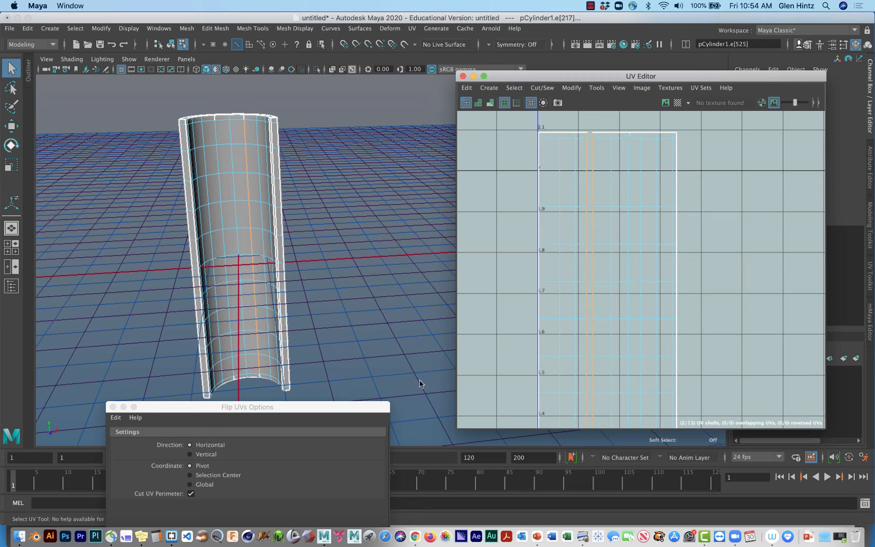
left_click(571, 87)
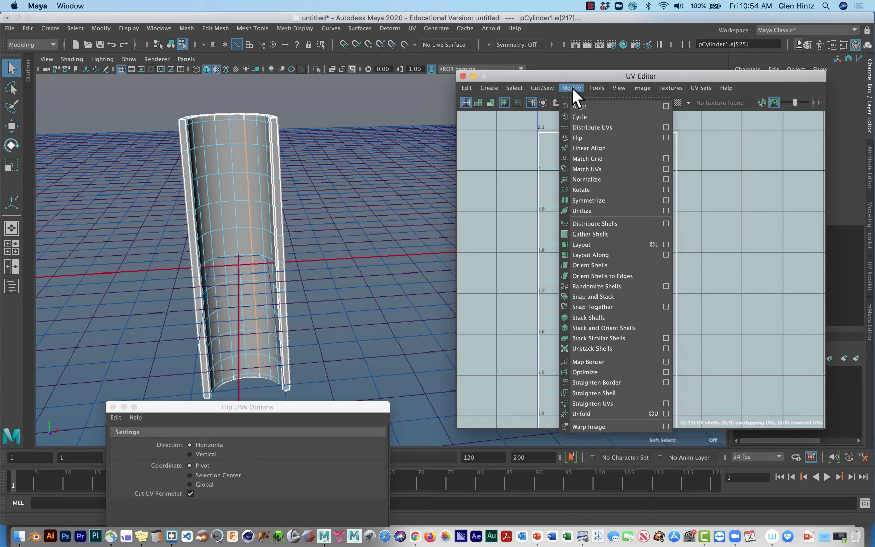
mouse_move(540, 88)
left_click(540, 191)
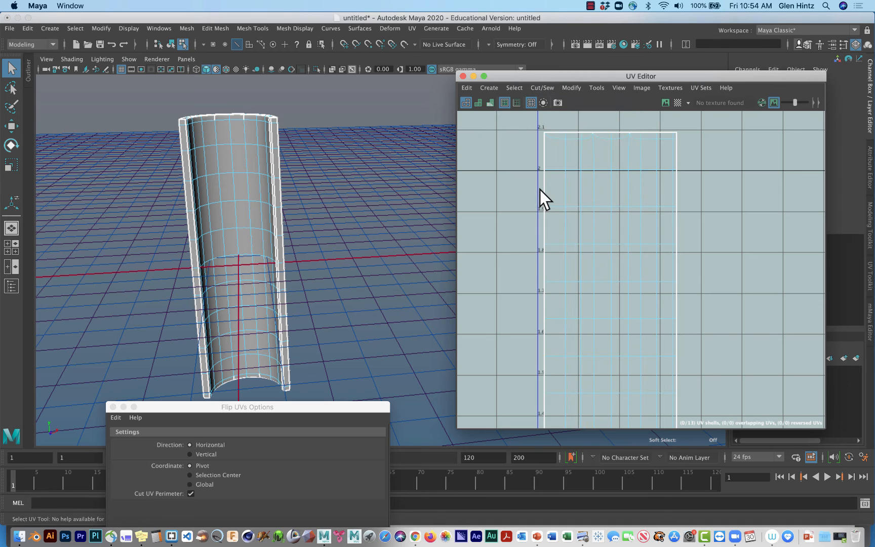
Select the fully sewn wide UV shell and examine which part of the half-cylinder it covers.
right_click_drag(647, 269, 603, 251)
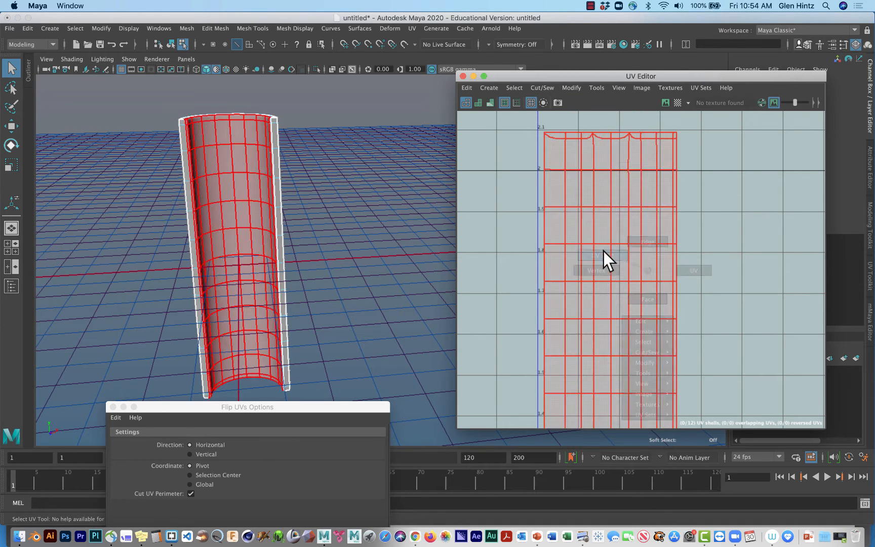
left_click(603, 250)
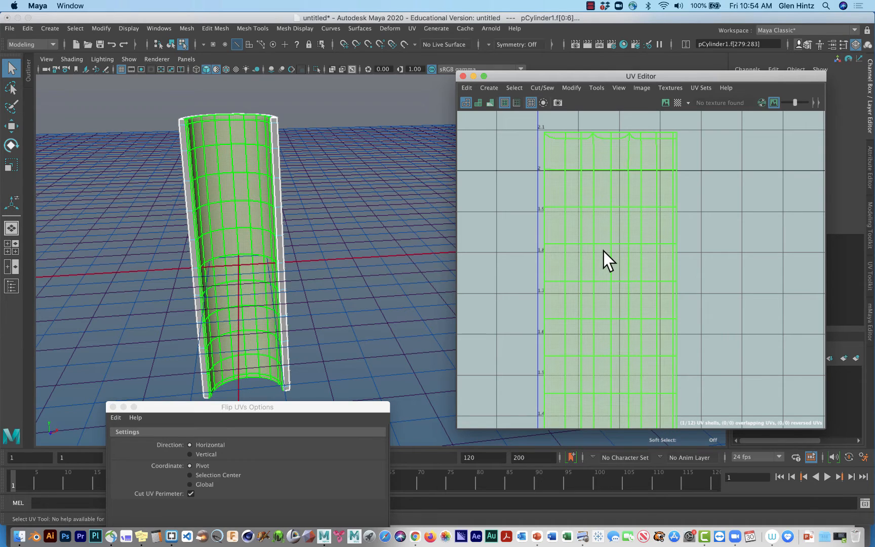
left_click_drag(364, 180, 383, 196, "alt")
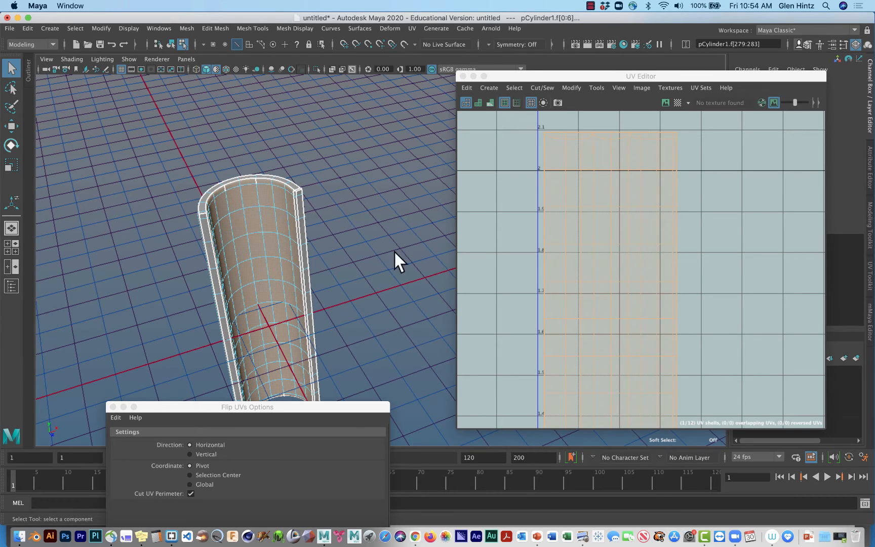
scroll(666, 276, "up", 1)
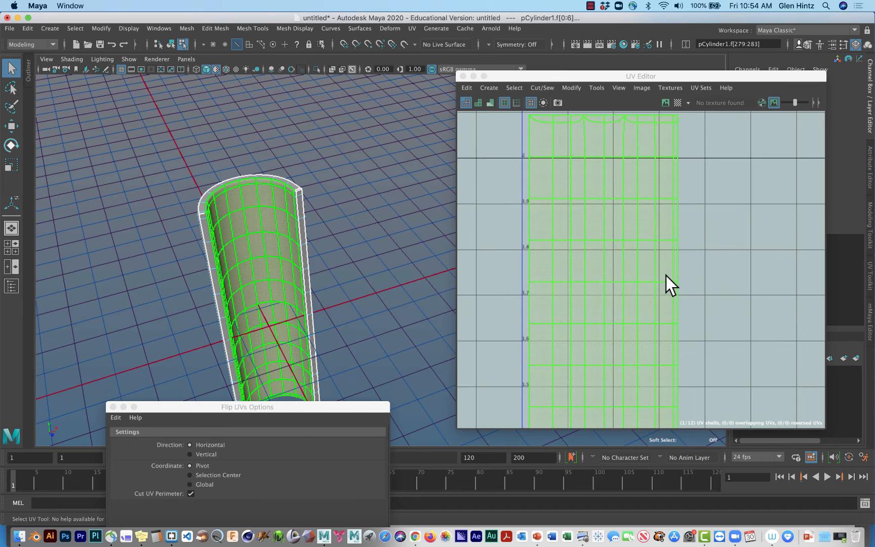
scroll(666, 275, "down", 5)
Select the upper edges of the wide shell's right border to examine which narrow strip shares them.
left_click(698, 282)
middle_click_drag(698, 283, 614, 253, "alt")
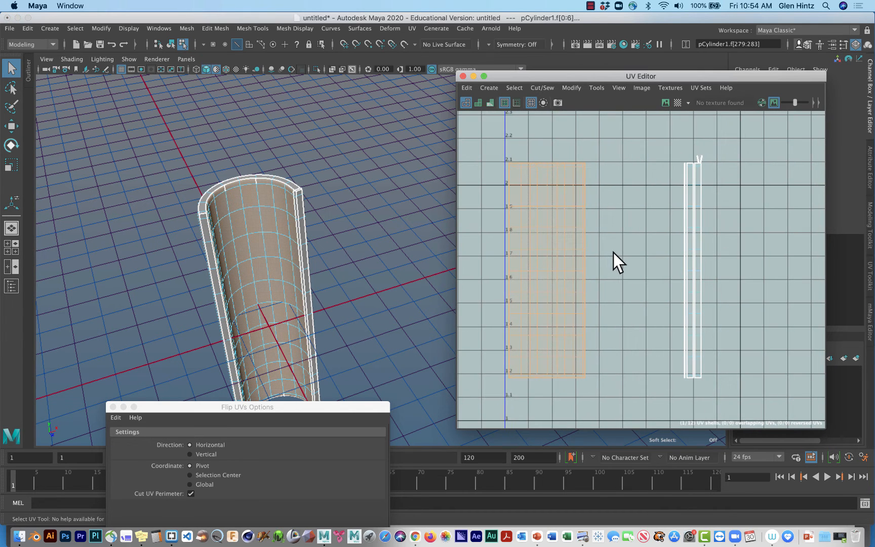
left_click_drag(614, 253, 583, 201)
right_click_drag(584, 192, 586, 172)
left_click(585, 172)
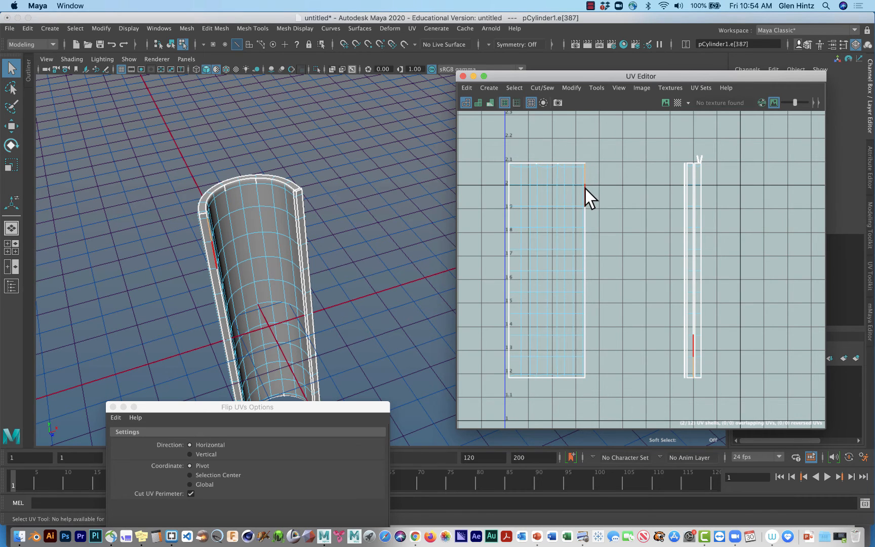
left_click(586, 190, "shift")
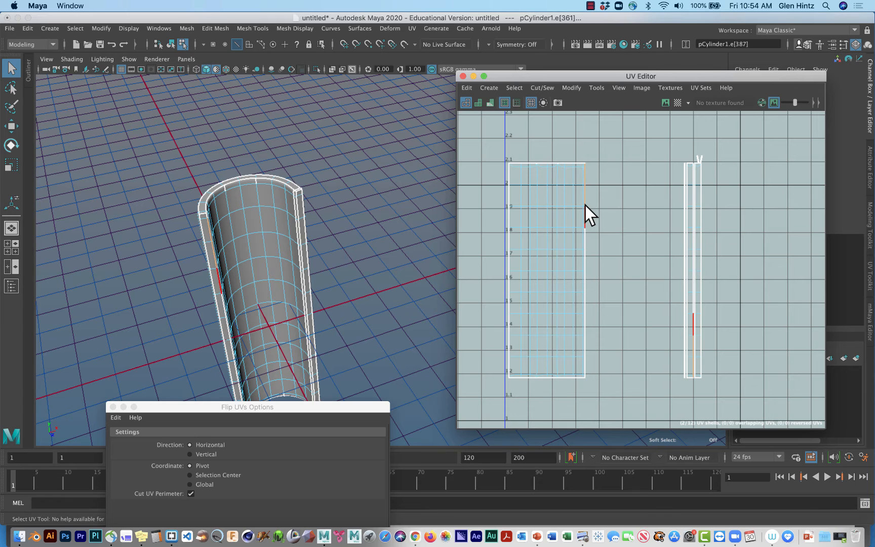
left_click(585, 206, "shift")
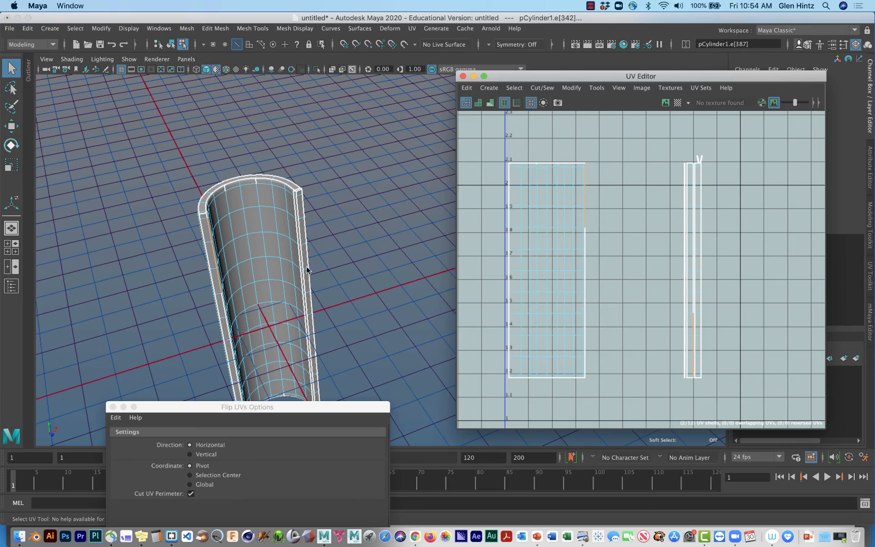
Select the matching narrow strip shell and move it horizontally to just right of the wide shell, leaving a small gap.
left_click_drag(342, 283, 356, 204, "alt")
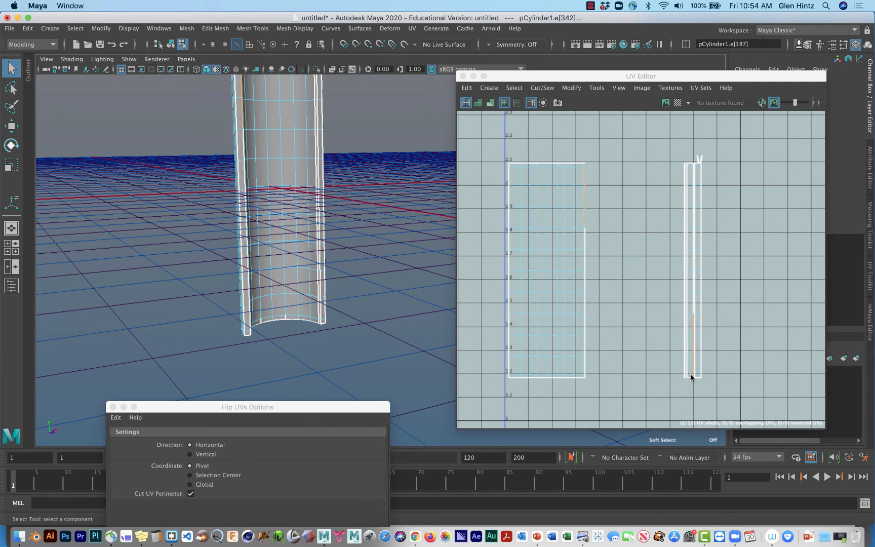
right_click_drag(690, 374, 652, 355)
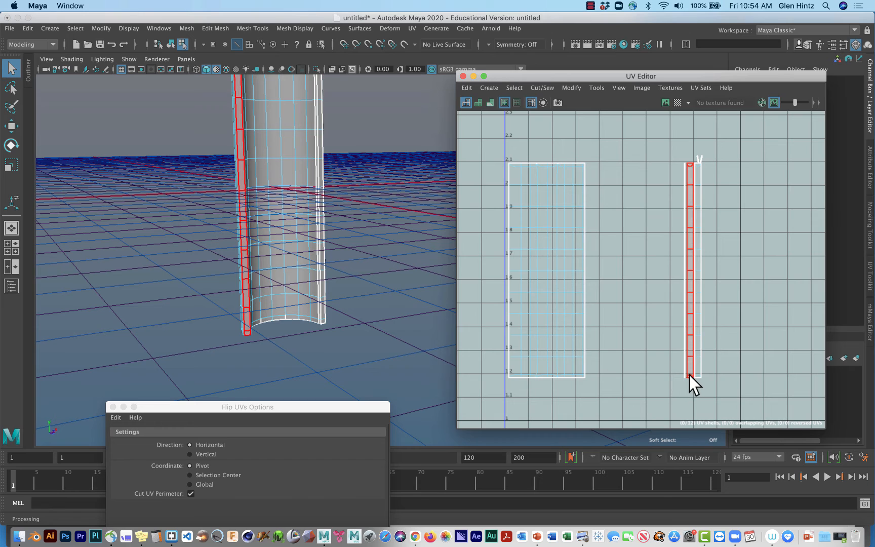
left_click(689, 376)
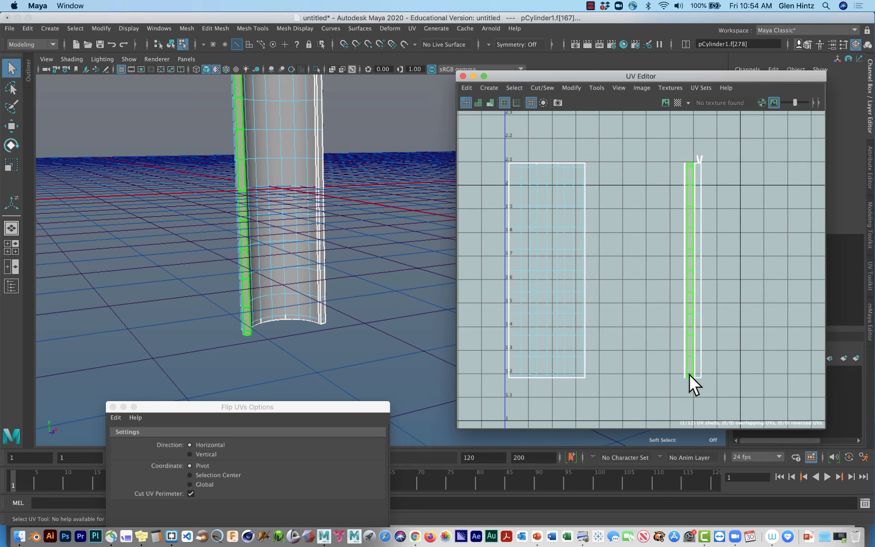
key("w")
left_click_drag(753, 271, 664, 270)
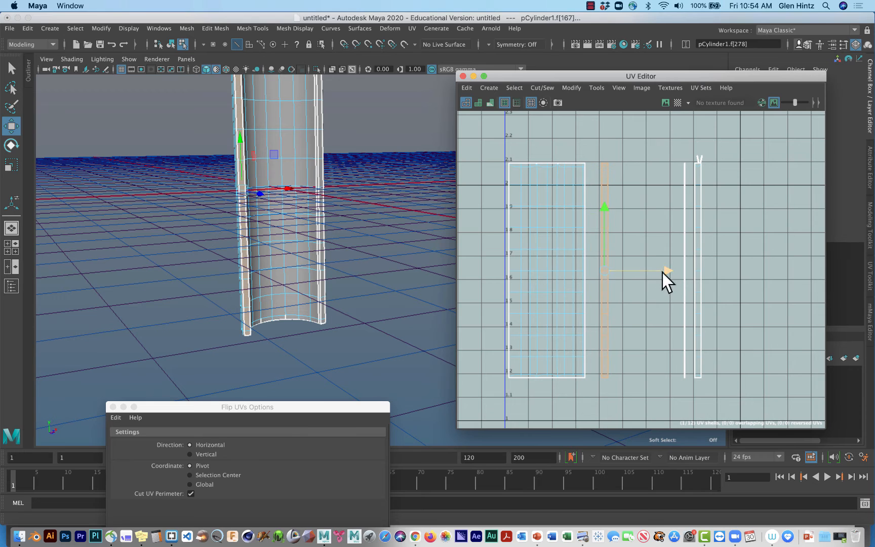
Select the narrow strip's upper edges on both sides to examine which wide-shell border edges they match.
right_click_drag(609, 255, 601, 175)
left_click(601, 175)
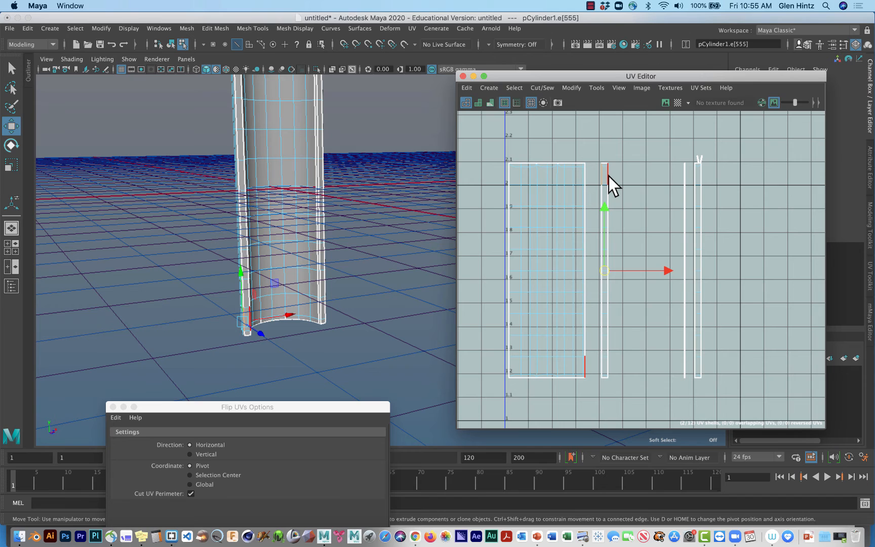
left_click(609, 177)
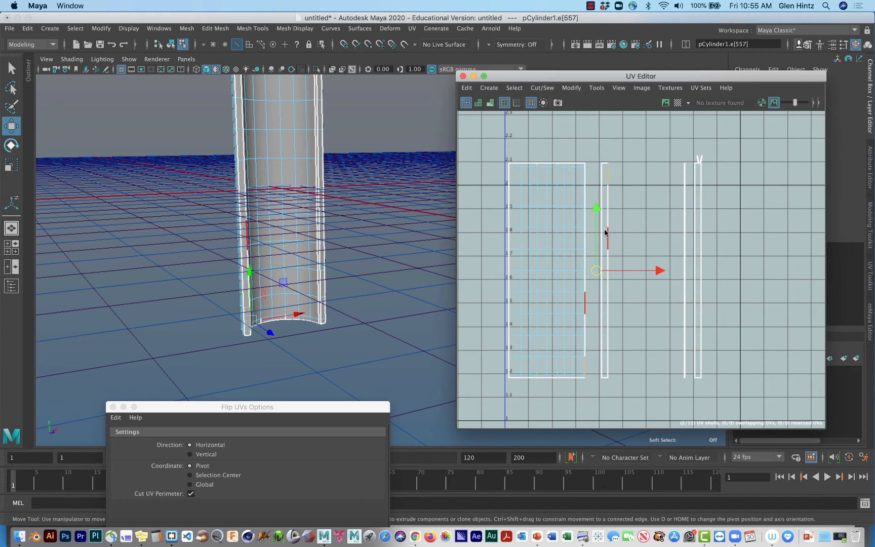
Select the narrow strip shell beside the wide shell and flip it both horizontally and vertically about its pivot.
right_click(606, 232)
right_click_drag(605, 231, 568, 215)
left_click(604, 240)
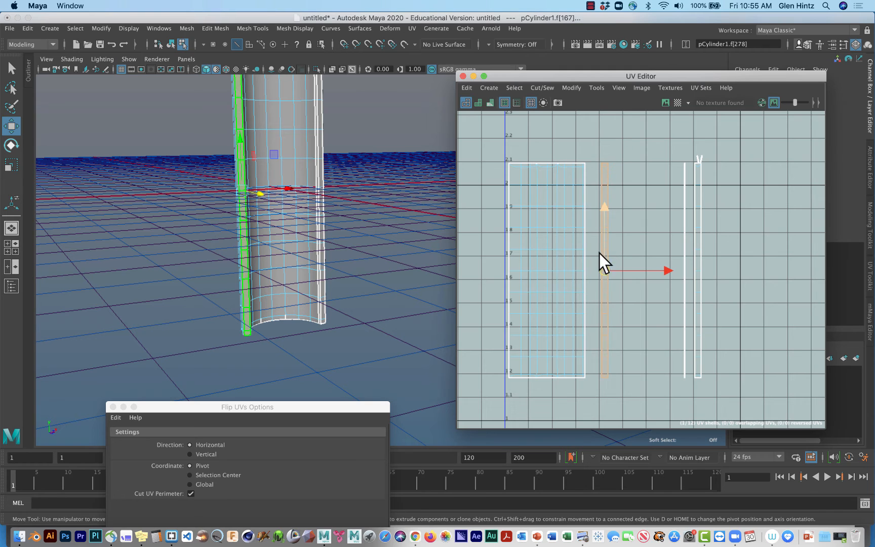
left_click(597, 87)
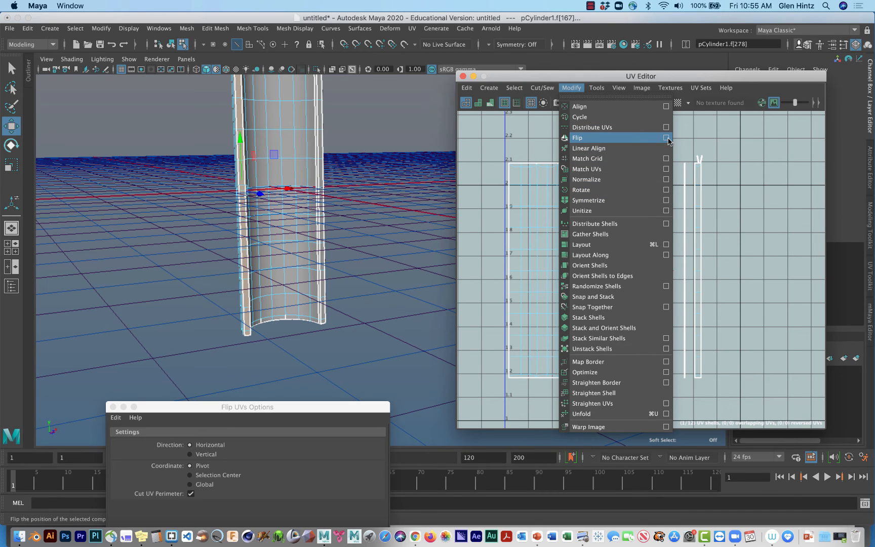
left_click(667, 138)
left_click_drag(304, 407, 332, 86)
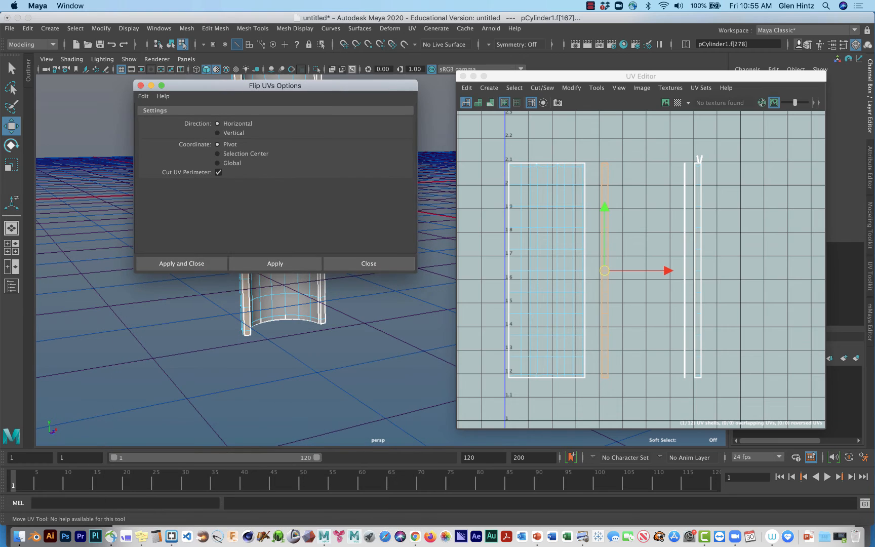
left_click(294, 263)
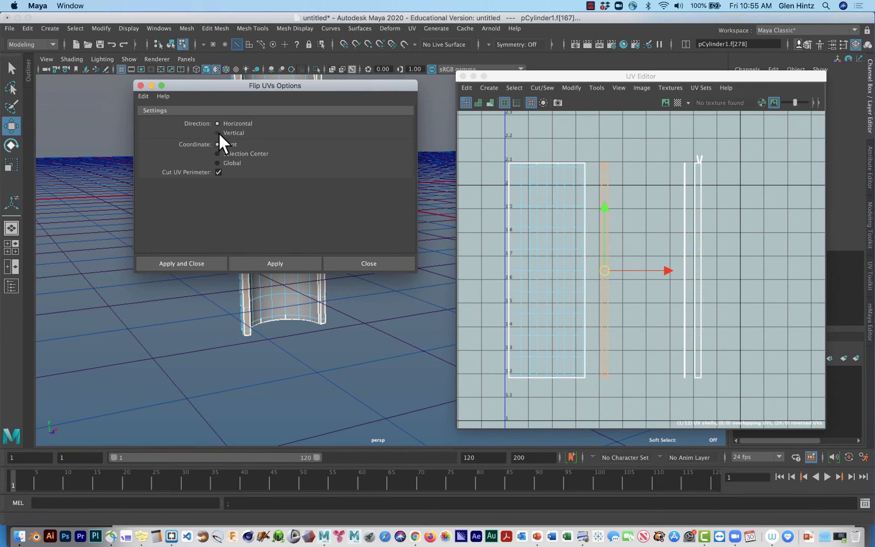
left_click(218, 132)
left_click(284, 261)
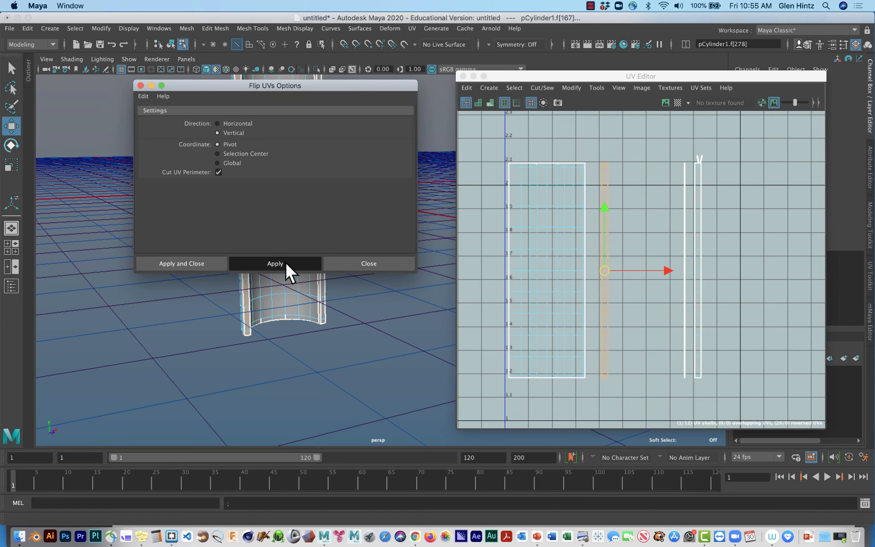
Select all shared edges between the wide shell's right border and the flipped strip, and join the two shells with Move and Sew.
left_click(599, 318)
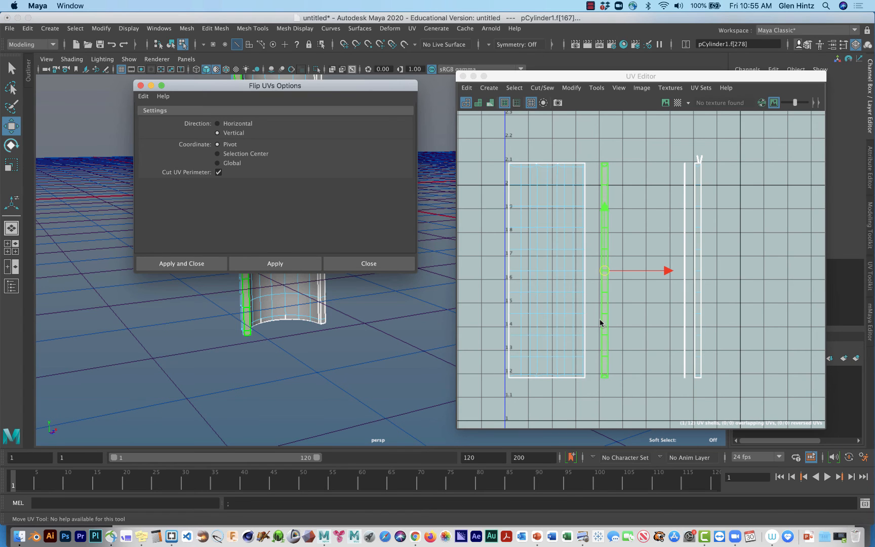
right_click_drag(600, 319, 602, 289)
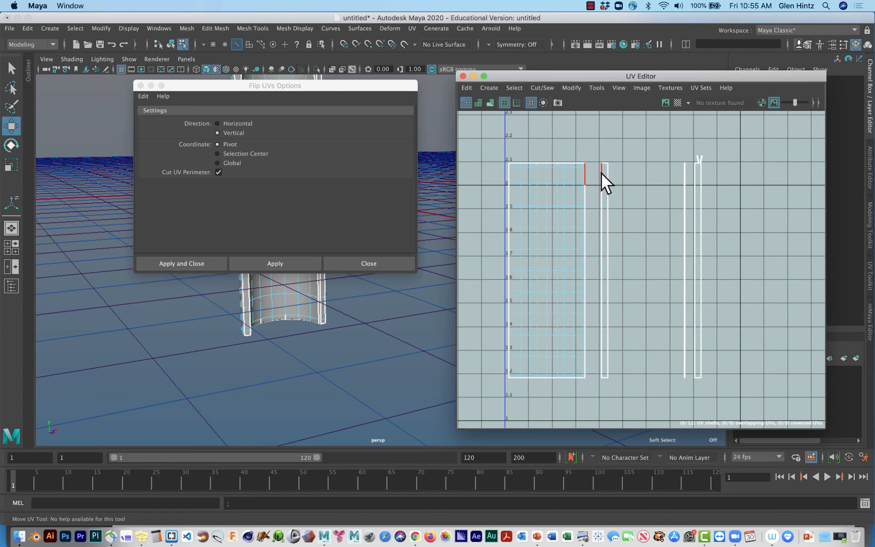
left_click(601, 174)
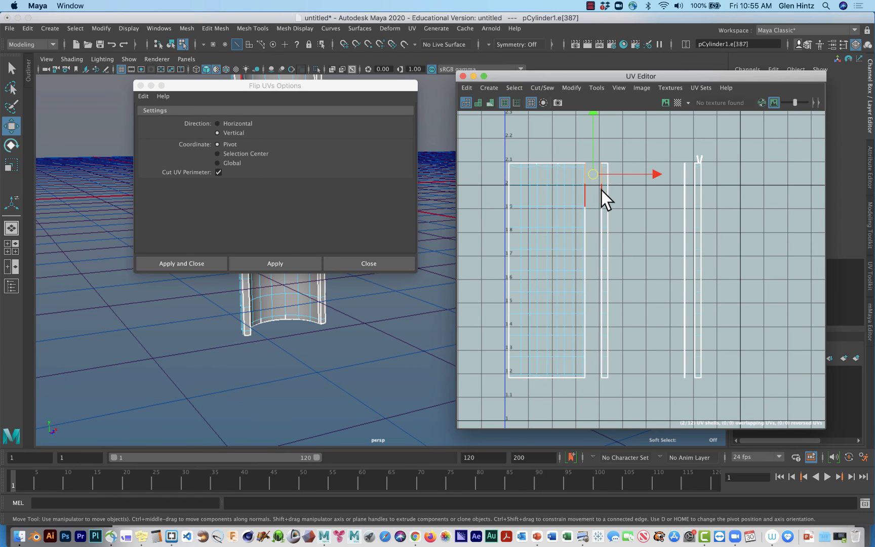
left_click(600, 215, "shift")
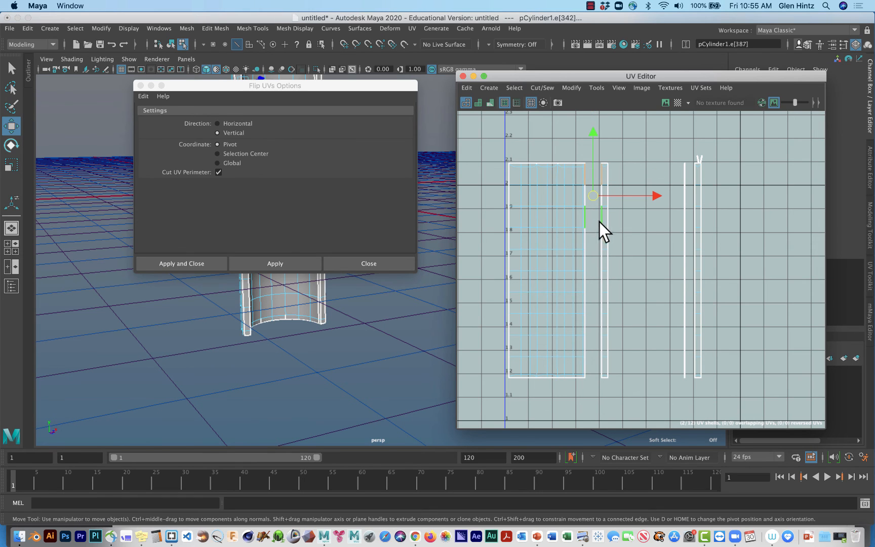
left_click(599, 239, "shift")
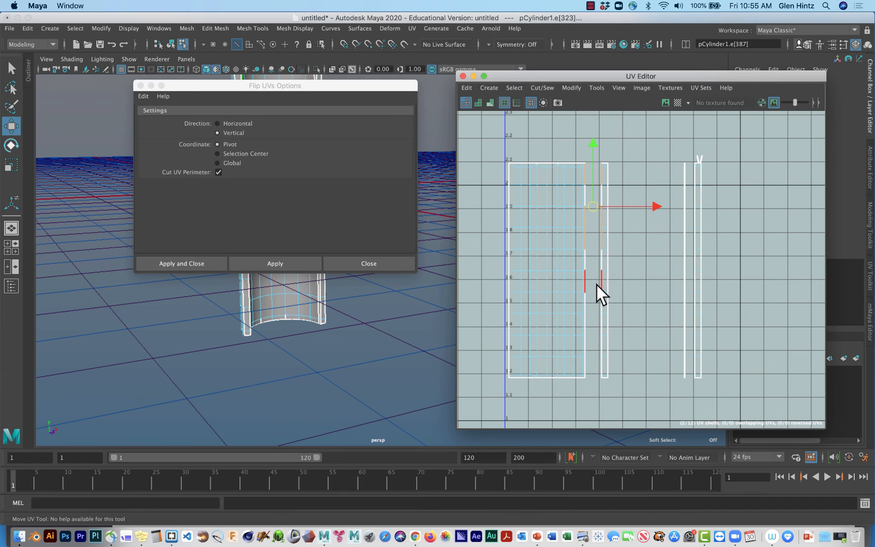
left_click(599, 282, "shift")
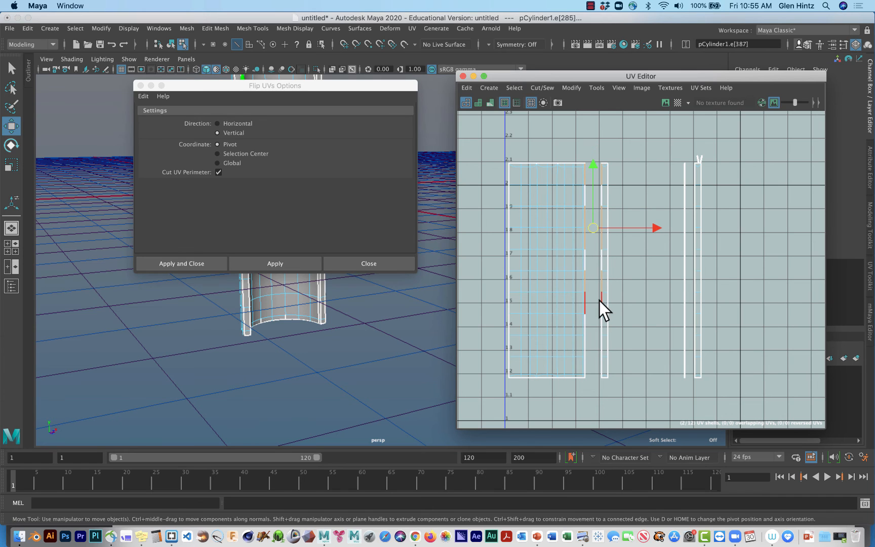
left_click(600, 302, "shift")
left_click(599, 326, "shift")
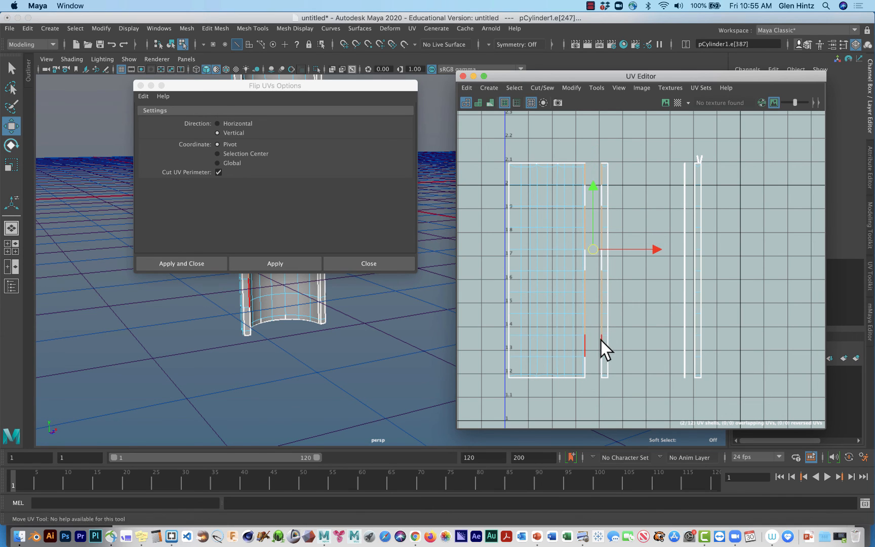
left_click(601, 341, "shift")
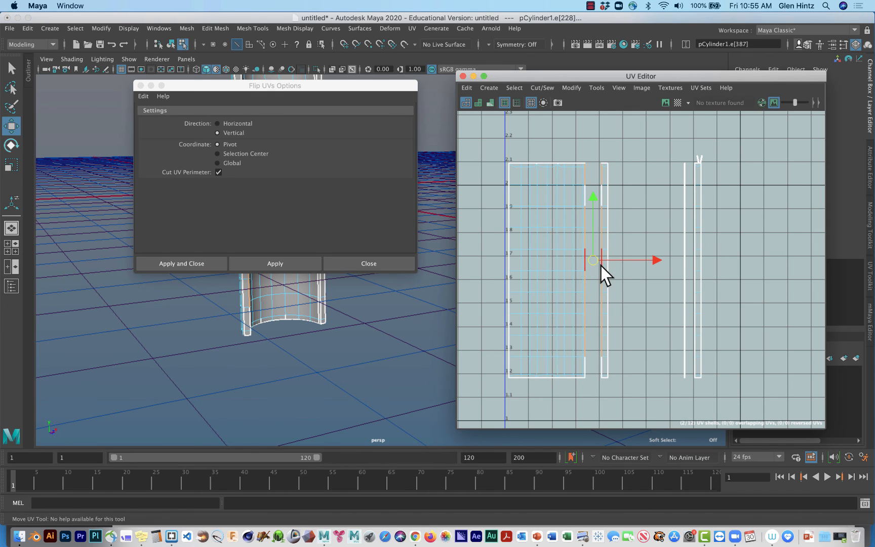
left_click(601, 370, "shift")
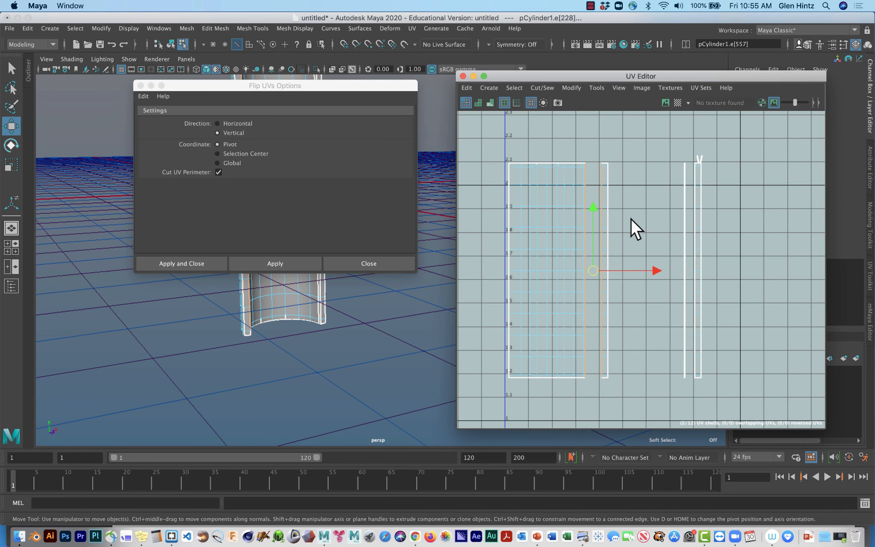
key("q")
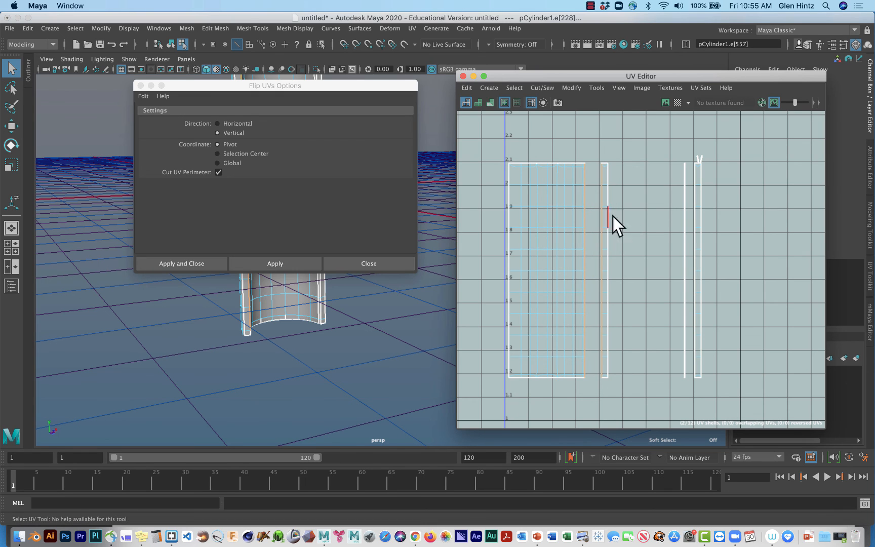
left_click(536, 87)
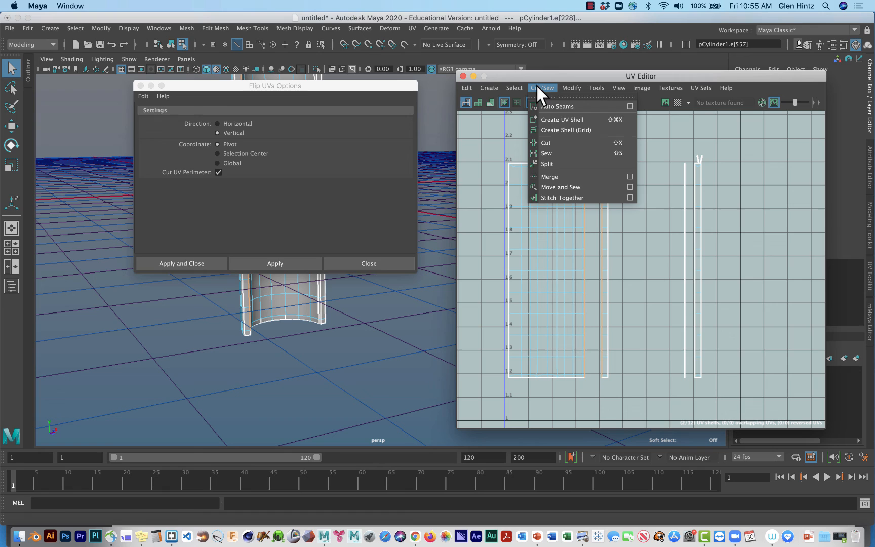
left_click(552, 188)
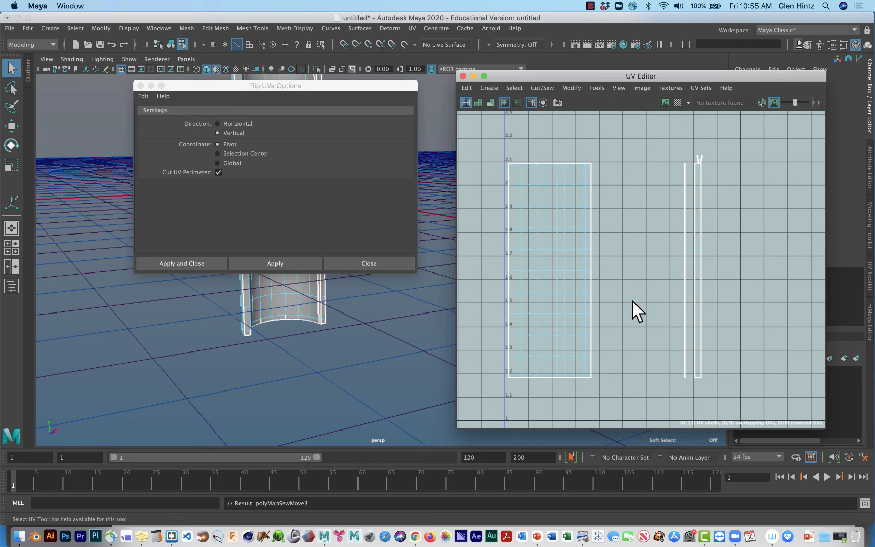